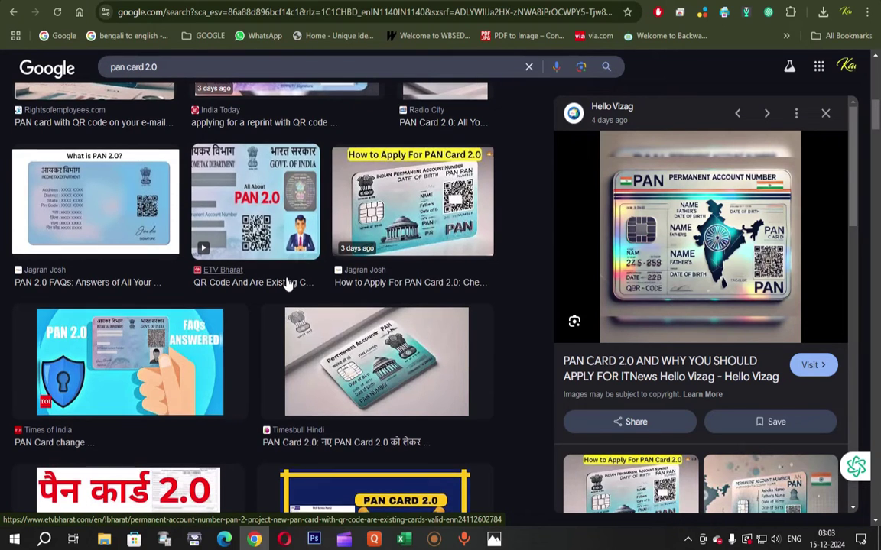
Scroll up and down through the pan card 2.0 image results to survey the thumbnails
scroll(287, 282, down, 2)
scroll(288, 282, down, 2)
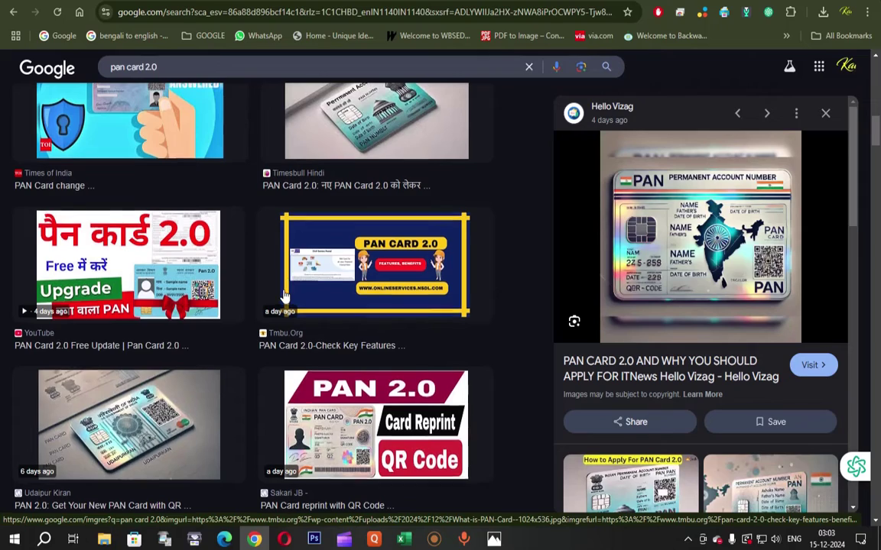
scroll(288, 285, up, 6)
scroll(284, 296, up, 5)
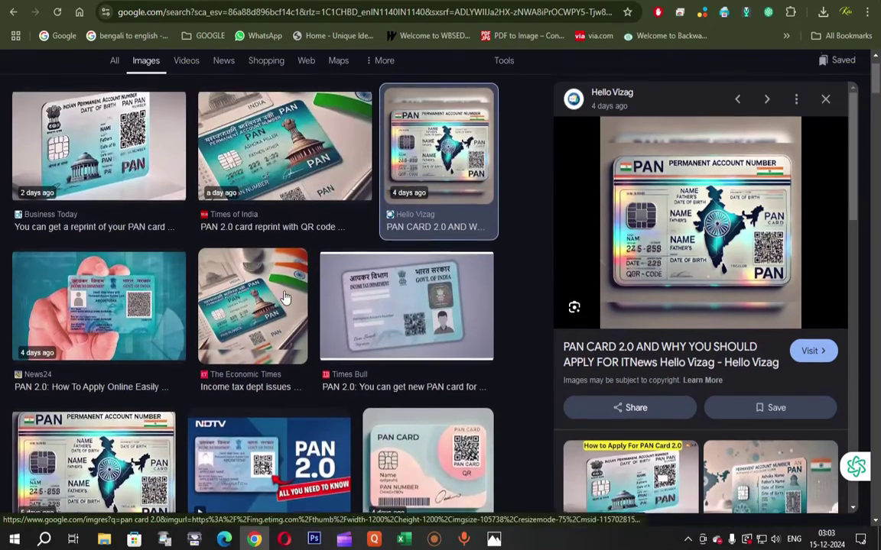
scroll(285, 297, down, 1)
scroll(285, 297, down, 1)
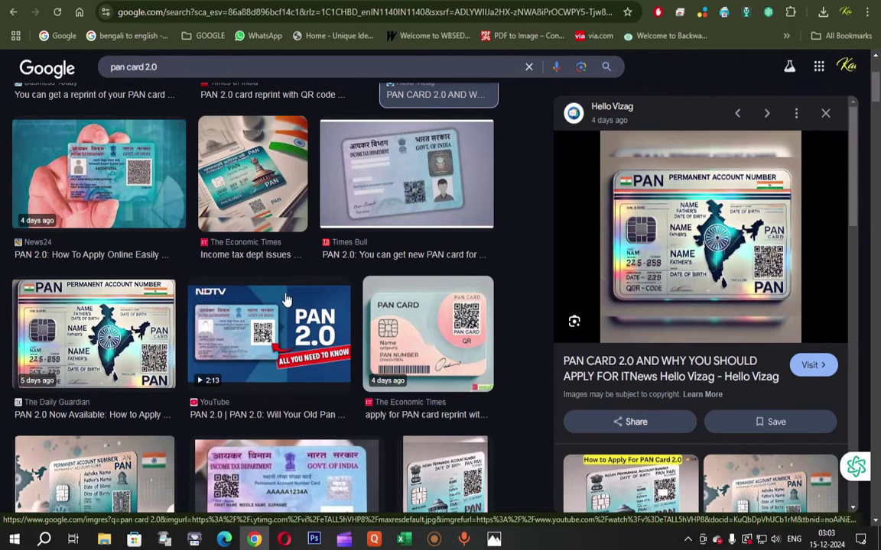
scroll(287, 301, down, 1)
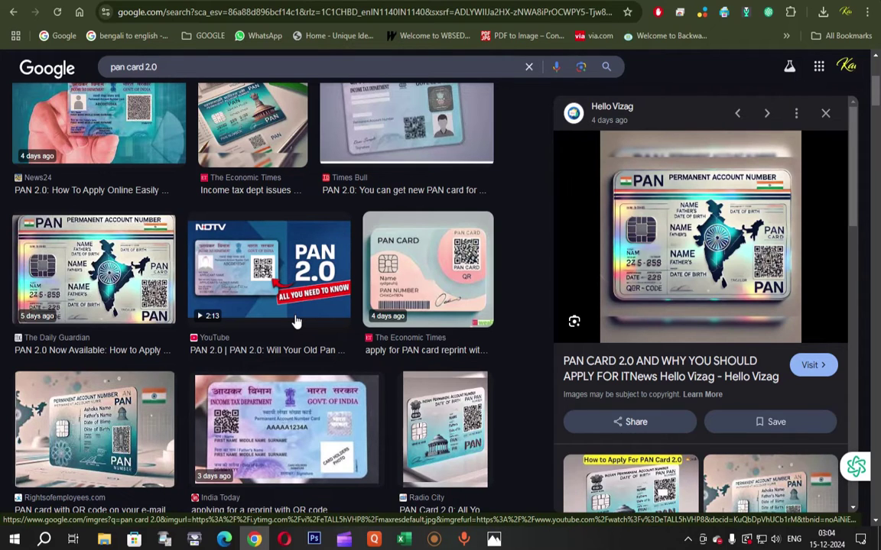
scroll(296, 322, down, 4)
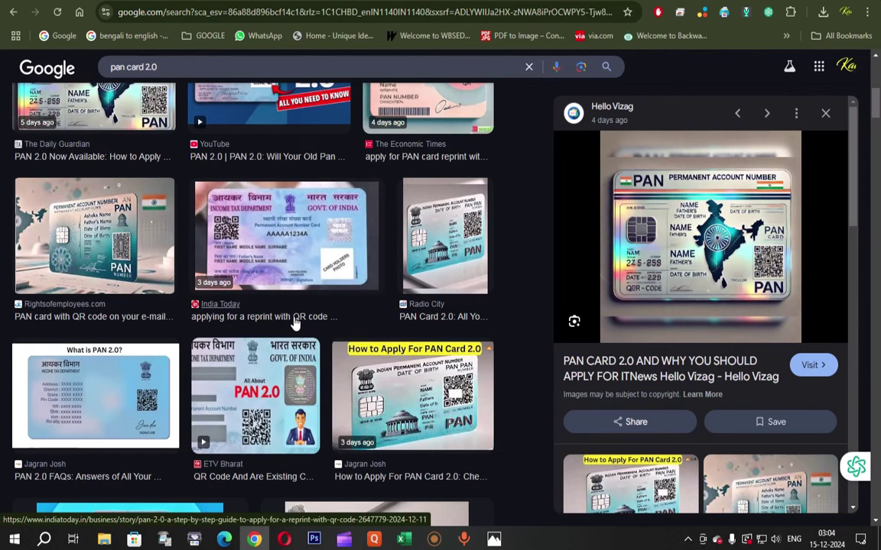
scroll(300, 323, down, 5)
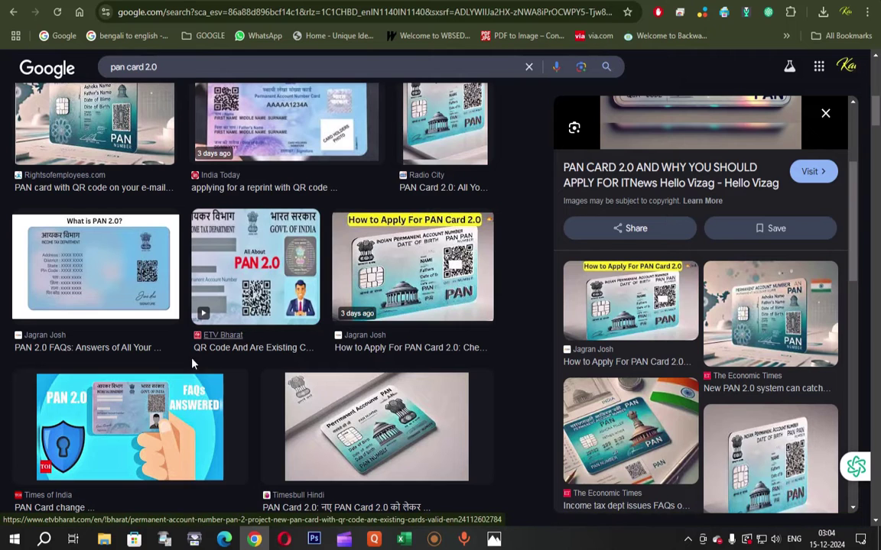
scroll(173, 373, up, 3)
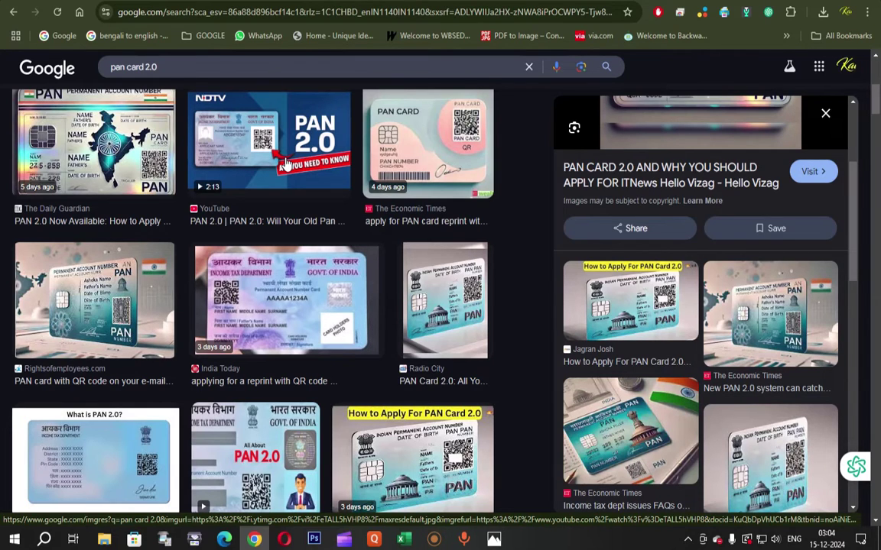
scroll(264, 157, down, 1)
scroll(252, 153, up, 1)
Settle on the NDTV 'PAN 2.0: Will Your Old Pan Still Work?' preview after comparing India Today and Daily Guardian
click(253, 153)
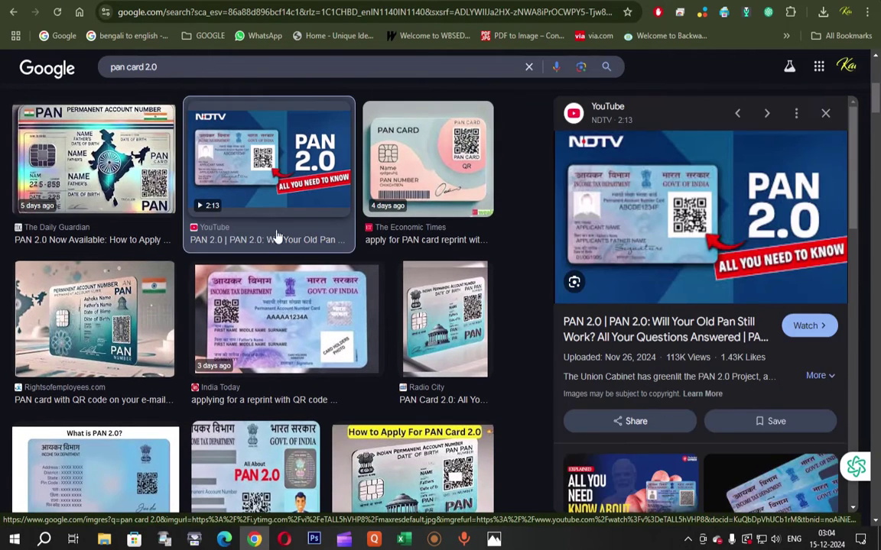
click(266, 326)
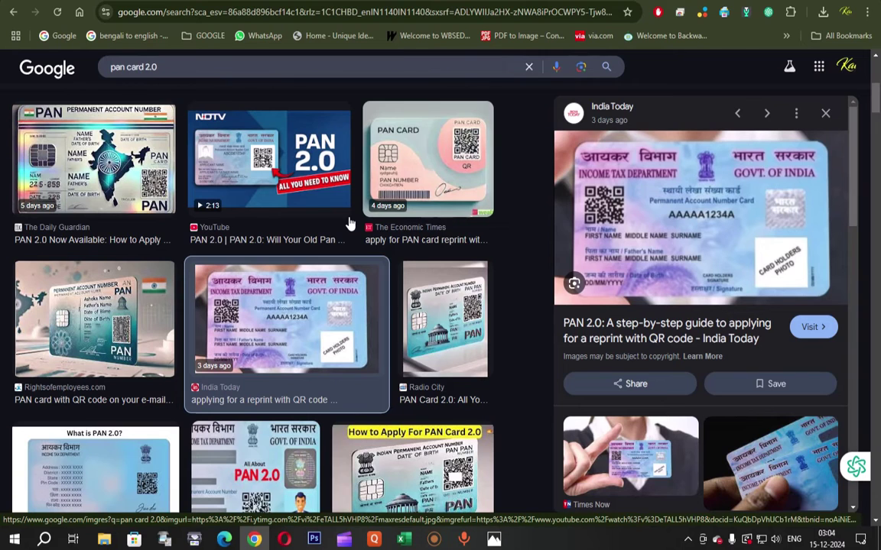
click(230, 143)
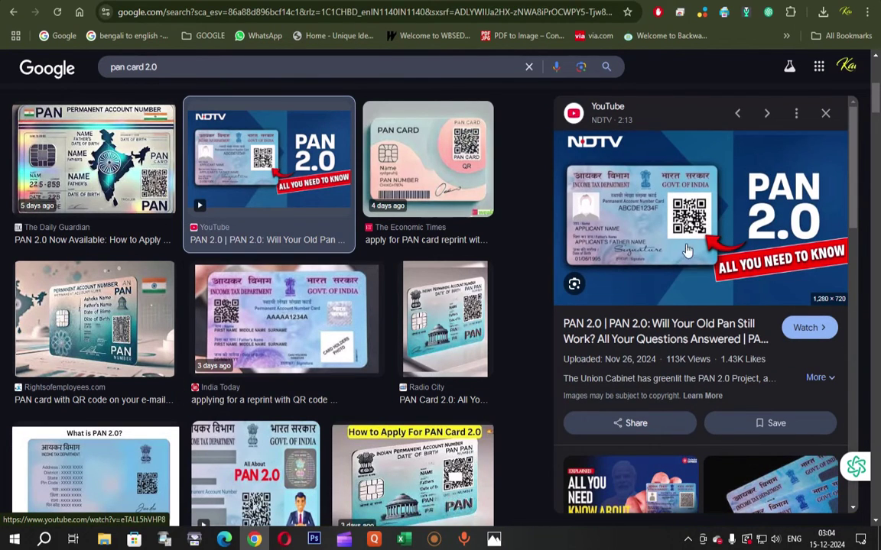
scroll(99, 256, up, 1)
click(100, 256)
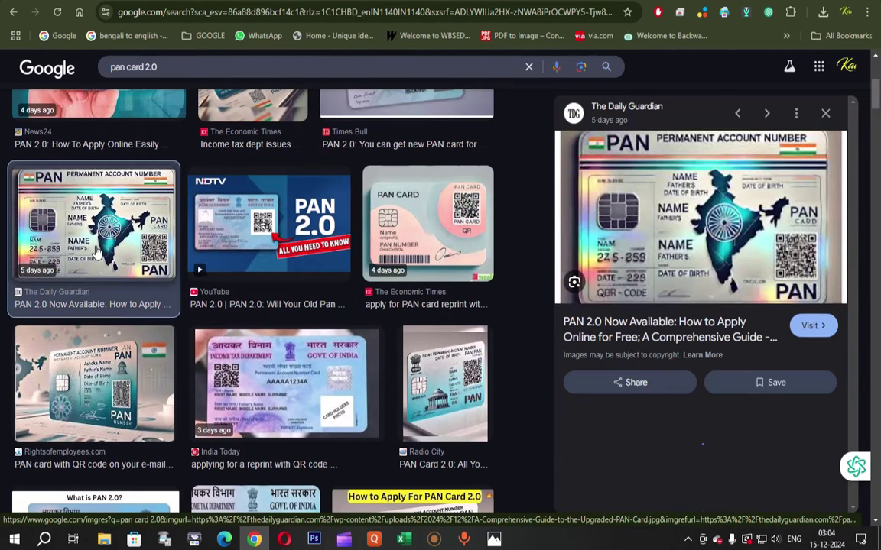
click(227, 210)
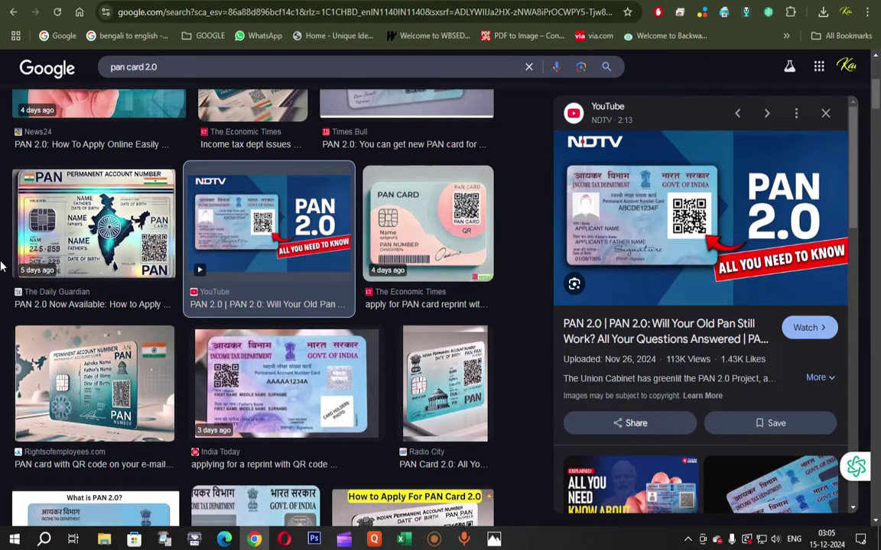
click(149, 269)
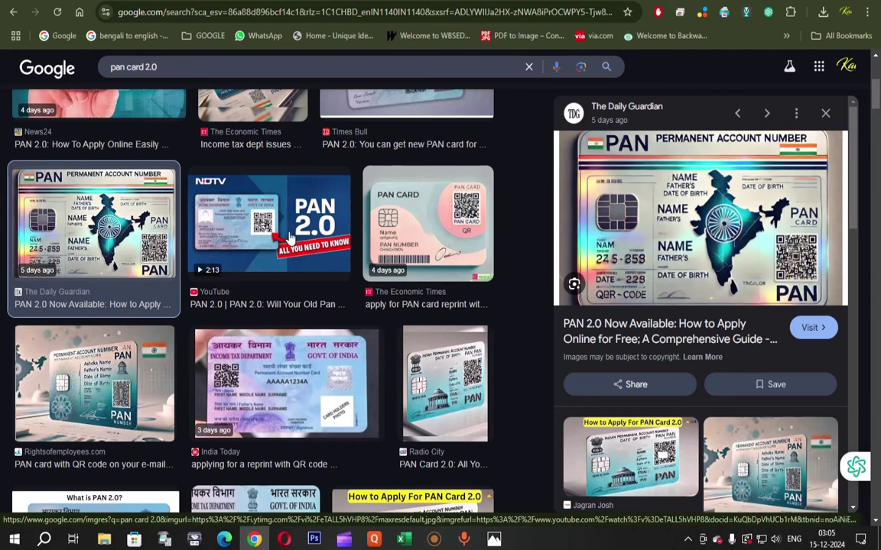
click(291, 239)
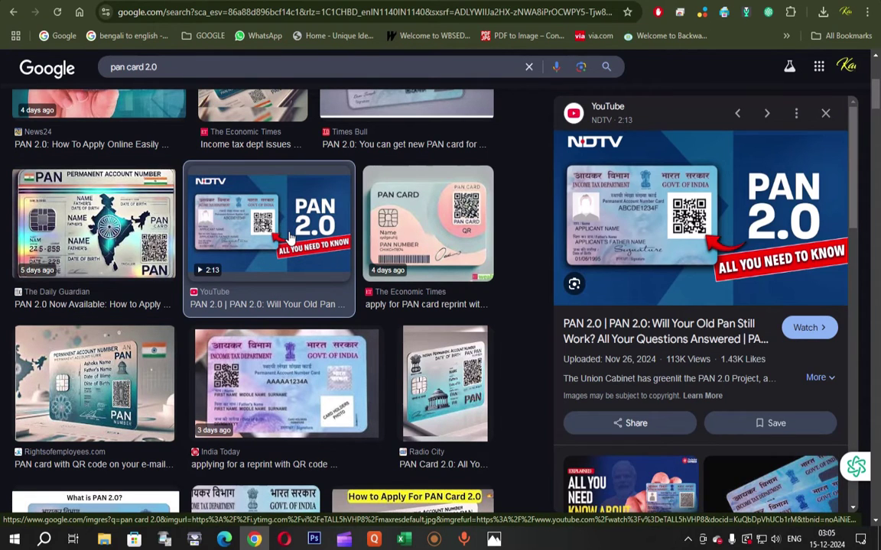
scroll(292, 252, up, 3)
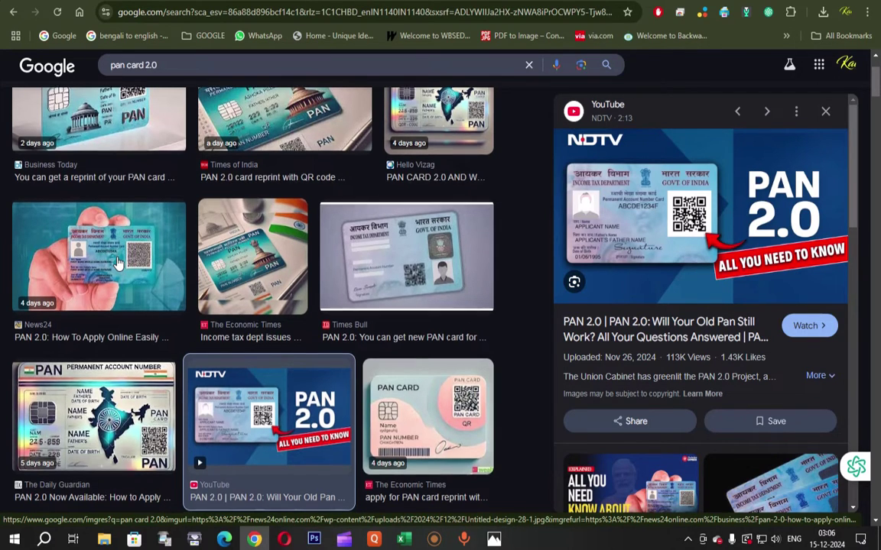
Compare previews of the News24, Times Bull and Economic Times PAN 2.0 FAQs results
scroll(118, 264, down, 1)
click(117, 184)
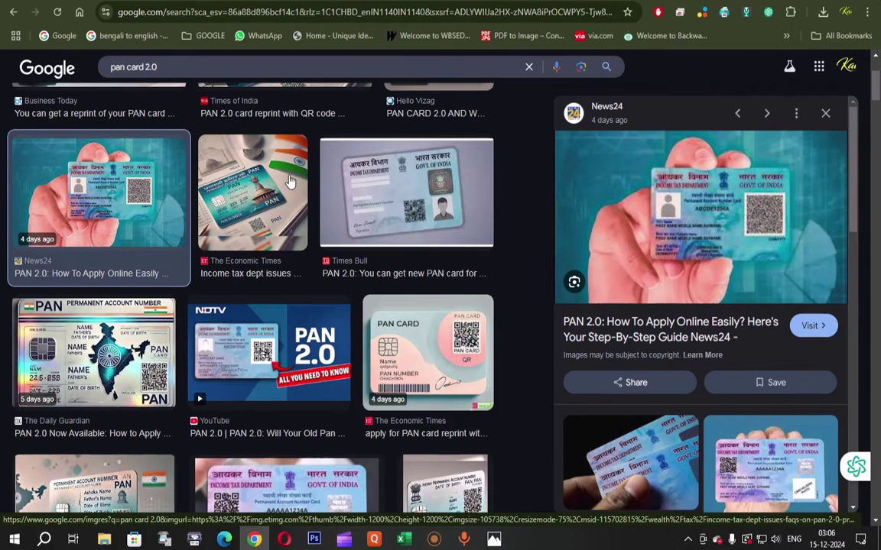
click(336, 192)
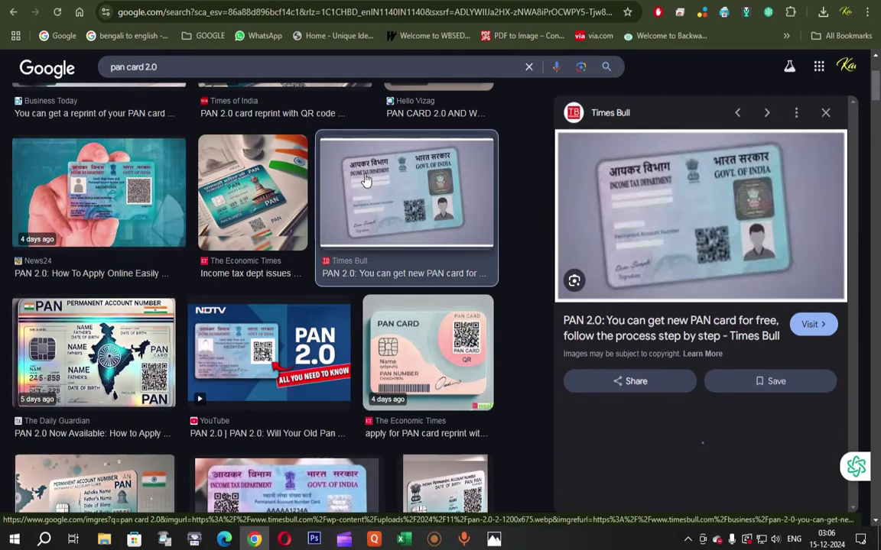
click(284, 203)
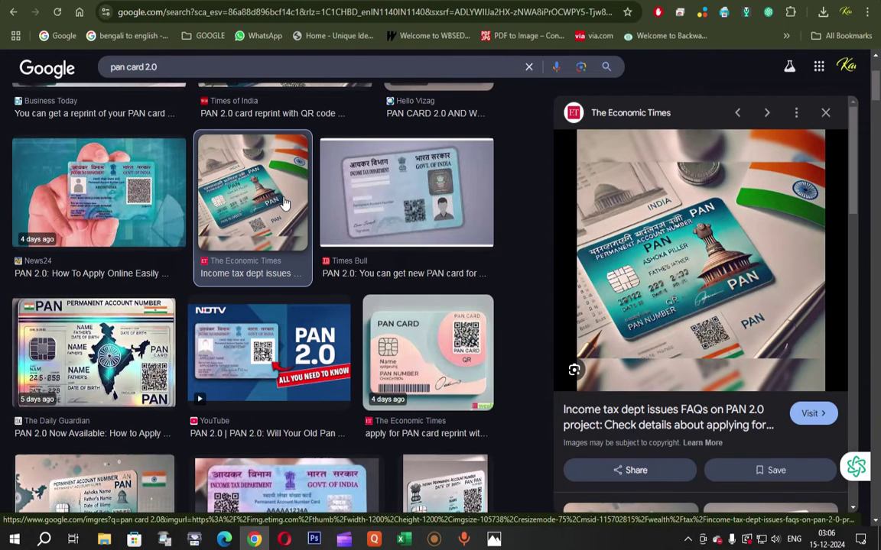
click(379, 217)
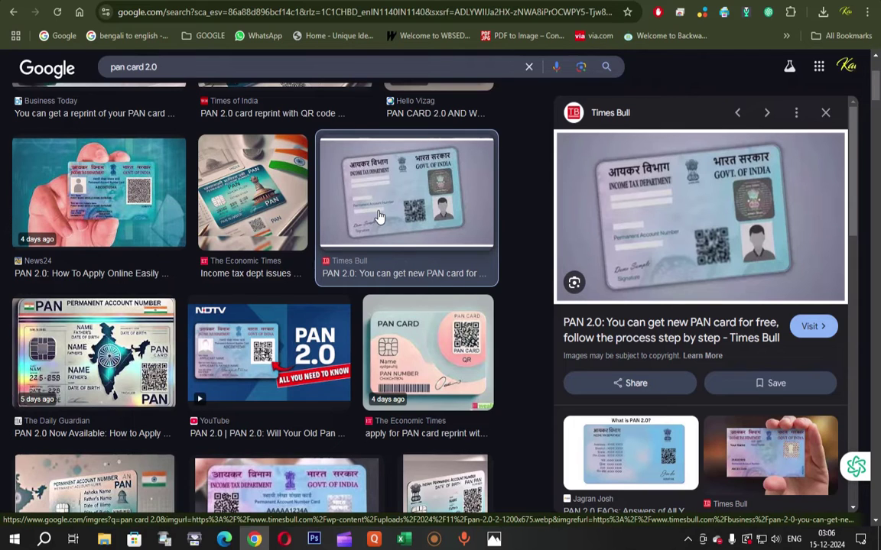
click(269, 201)
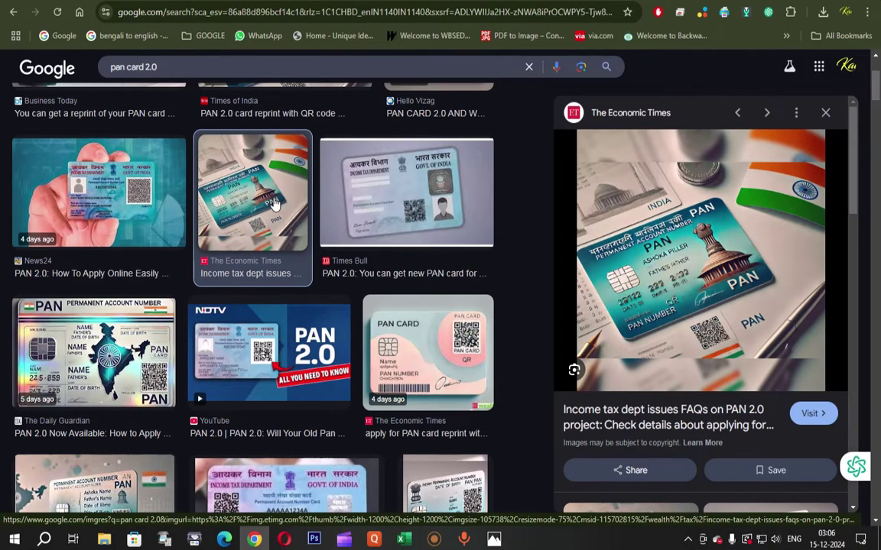
click(354, 225)
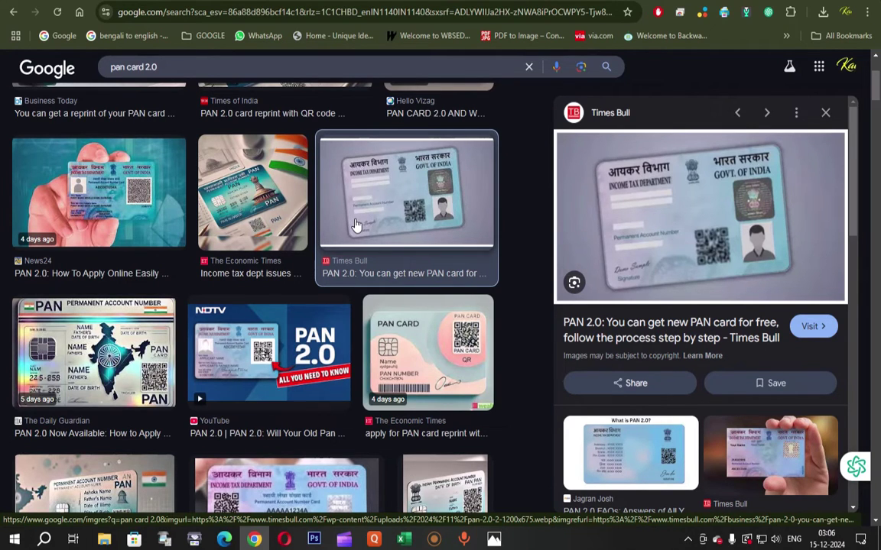
click(159, 238)
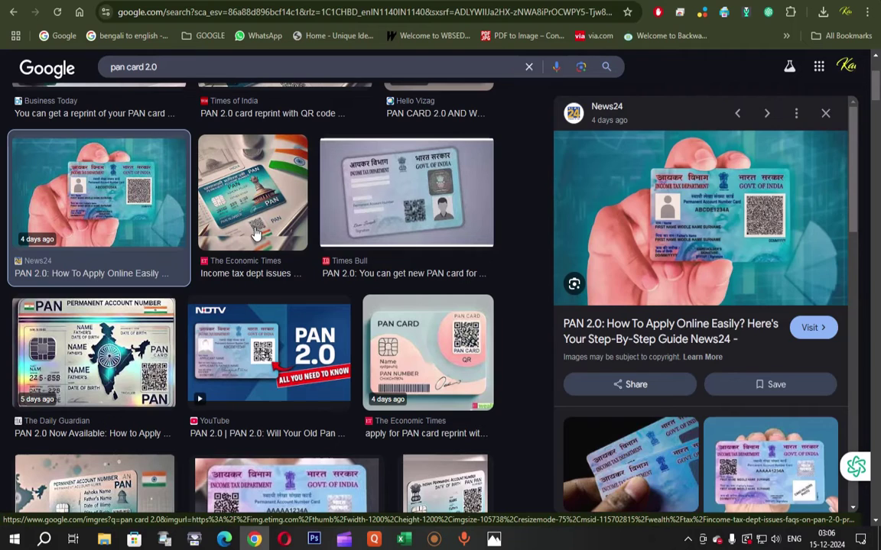
click(256, 232)
click(380, 230)
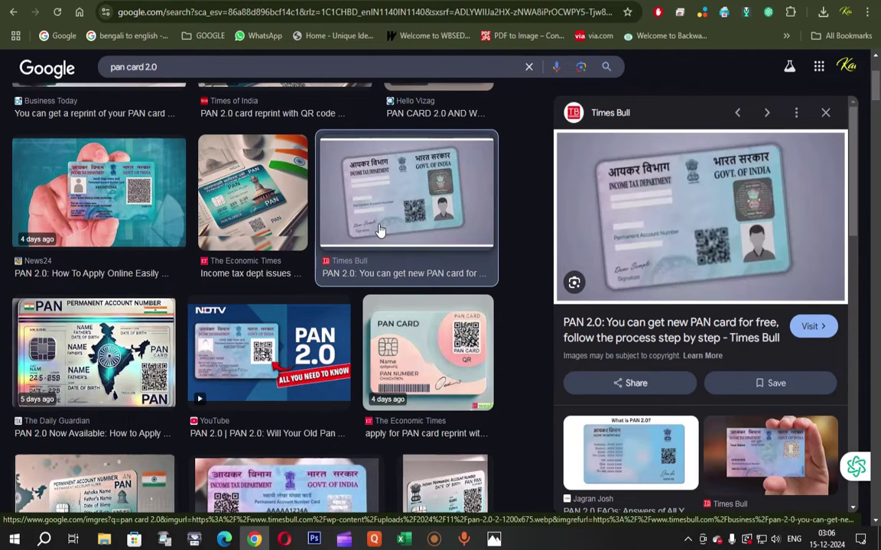
Bring up the Economic Times PAN card picture in the large preview and return to the top
scroll(374, 244, up, 2)
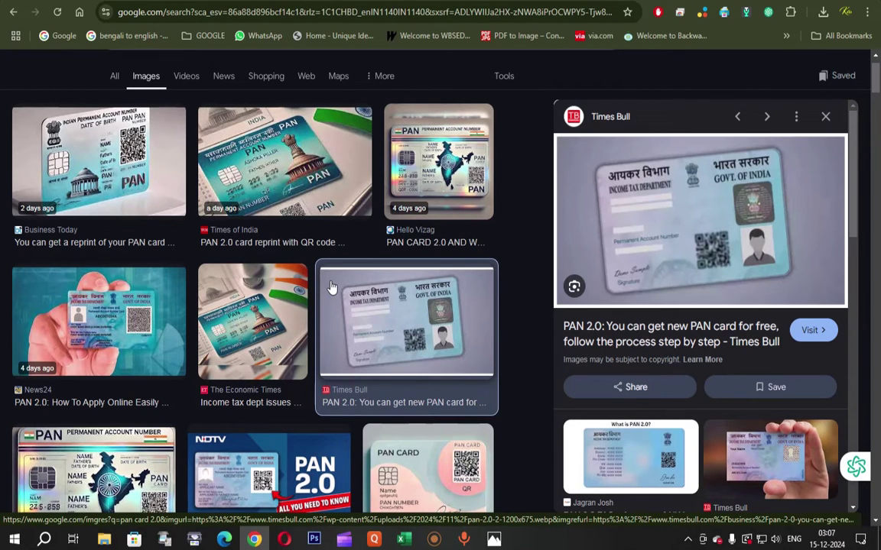
scroll(309, 254, down, 3)
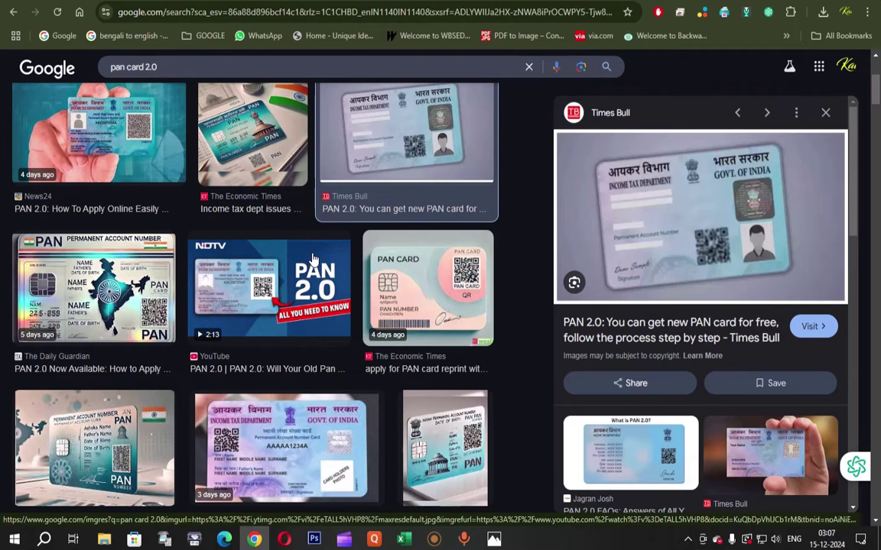
scroll(320, 271, down, 1)
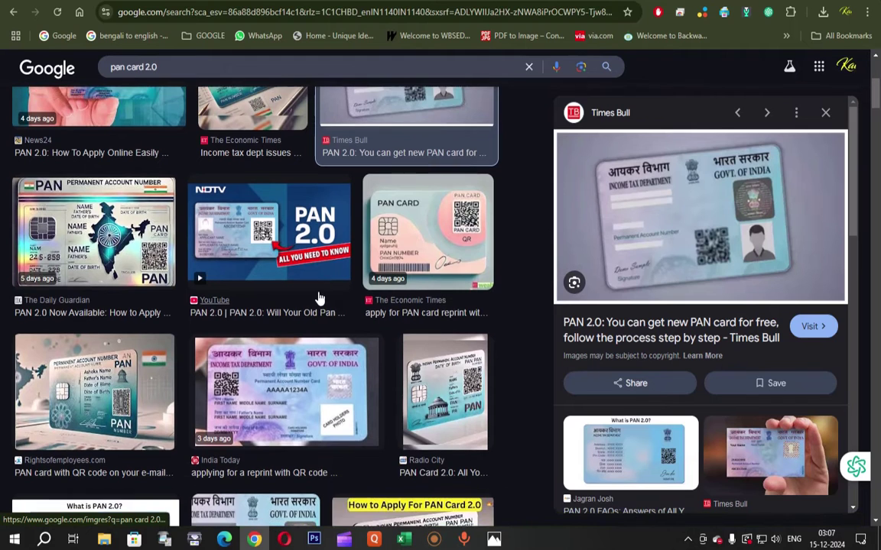
scroll(286, 263, up, 3)
click(271, 260)
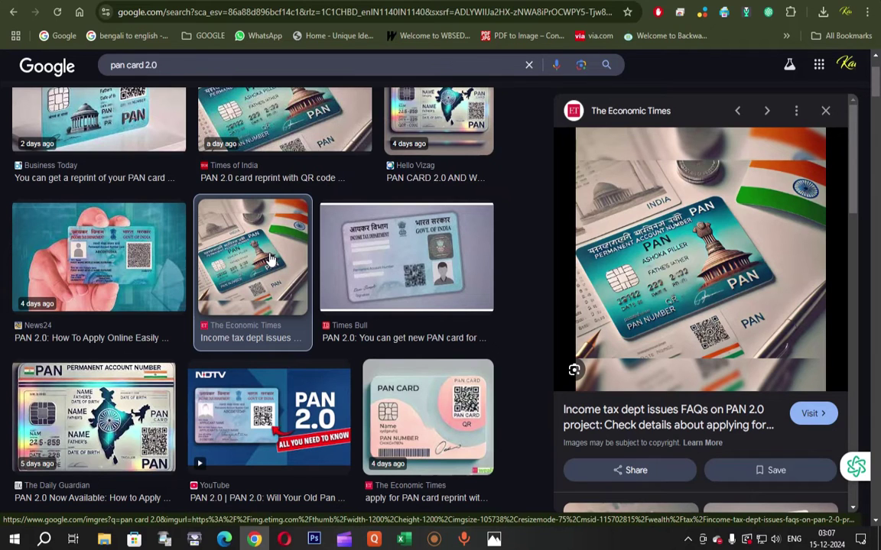
scroll(269, 260, up, 2)
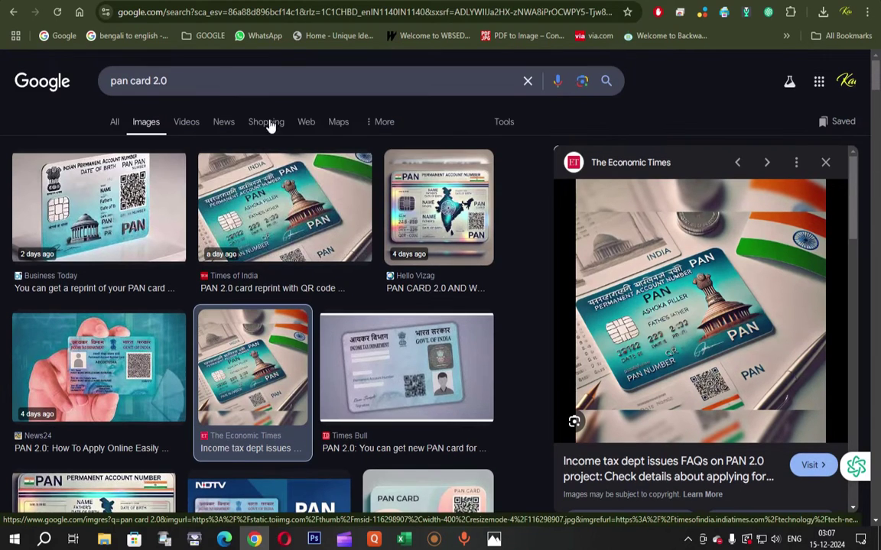
Search Google for 'pan card update facility' from the Google homepage
click(53, 35)
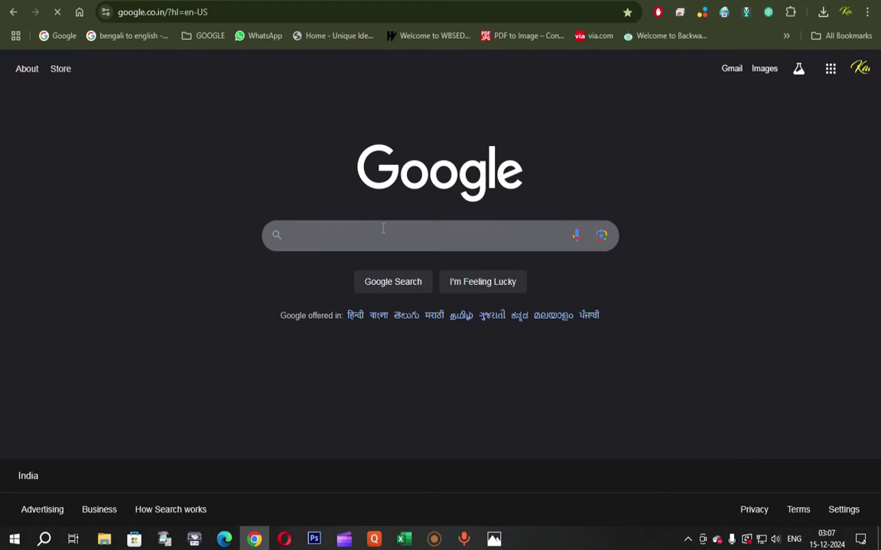
click(383, 235)
text(pan )
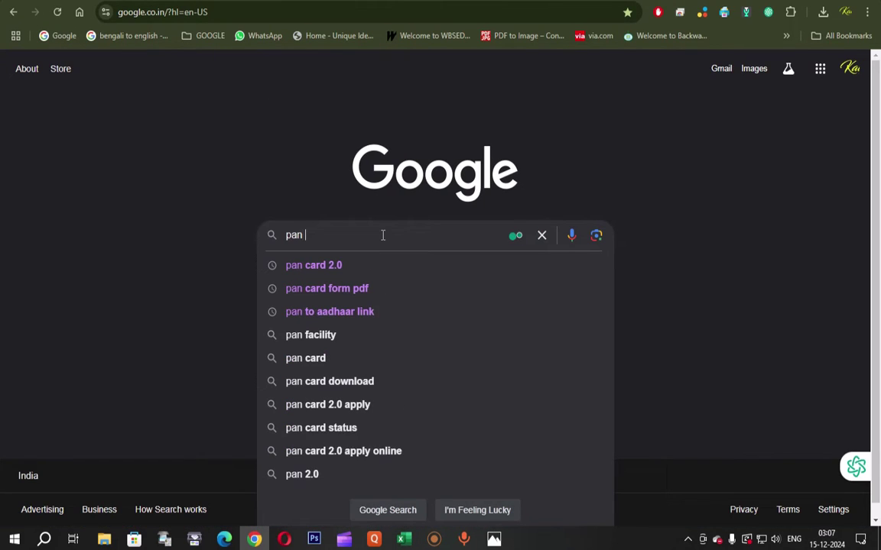
text(card)
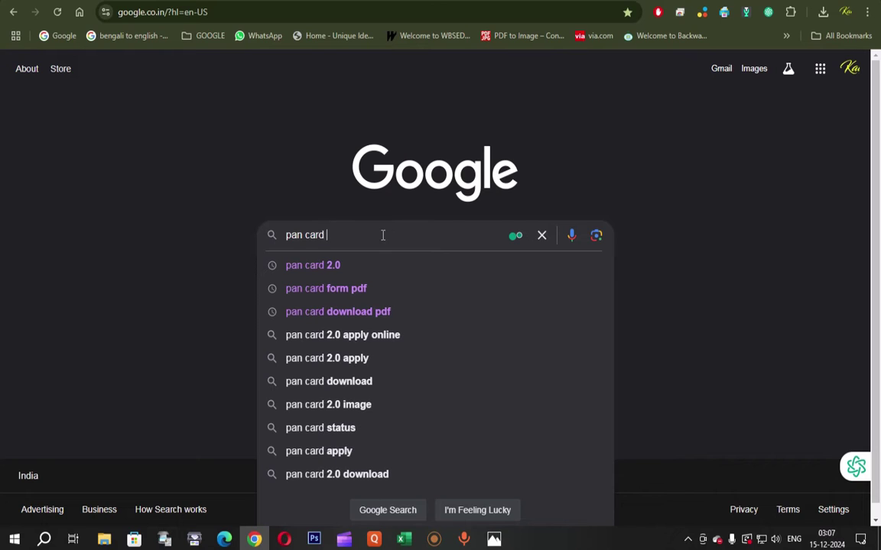
text( u)
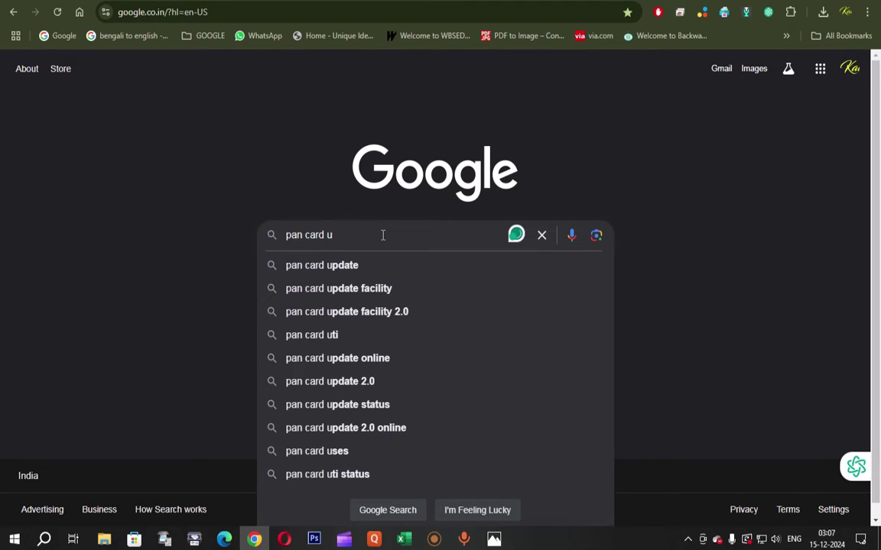
key(Down)
key(Down)
key(Return)
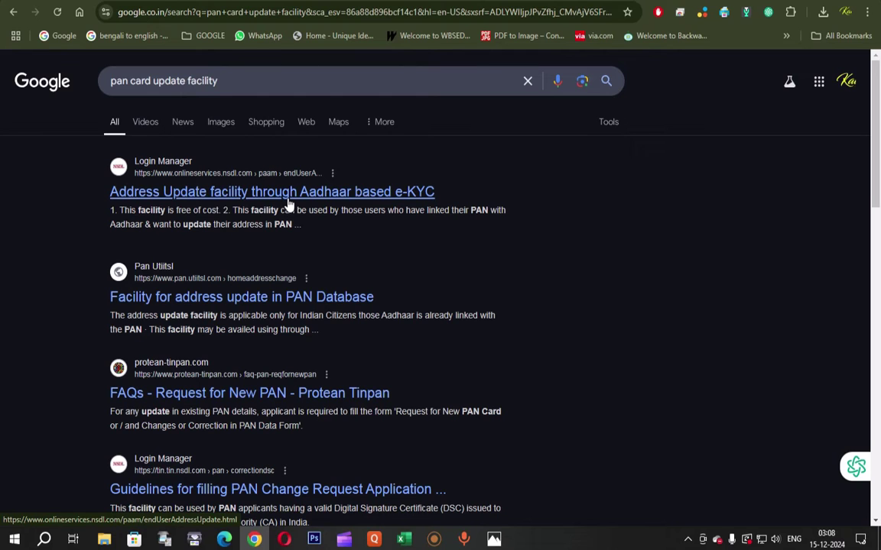
Open the NSDL Address Update Facility result and dismiss the Quick Heal safe-banking popup
click(334, 196)
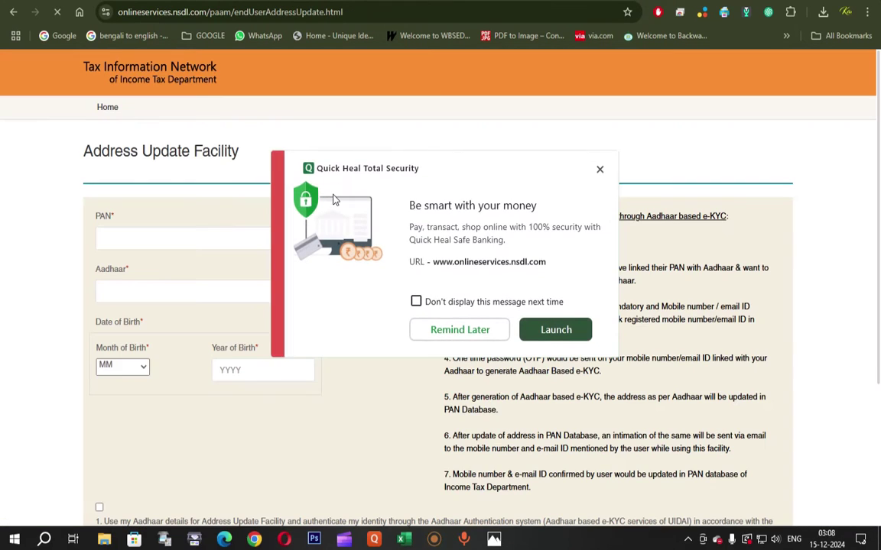
click(600, 169)
click(200, 246)
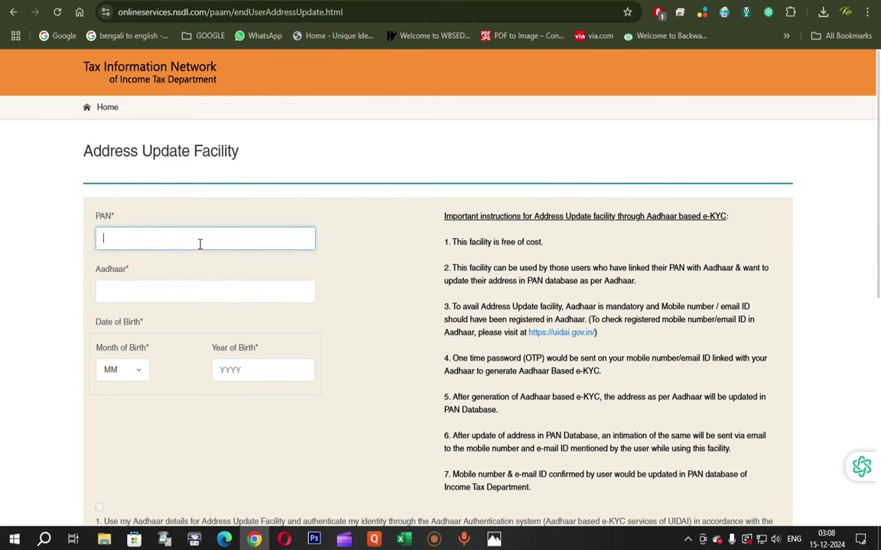
Enter the PAN and the Aadhaar number in the NSDL form
click(128, 295)
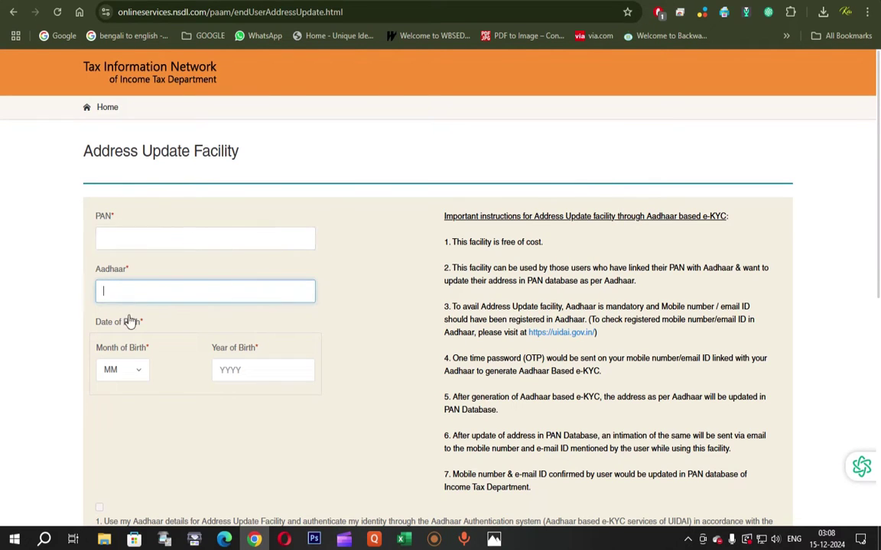
click(119, 370)
click(113, 370)
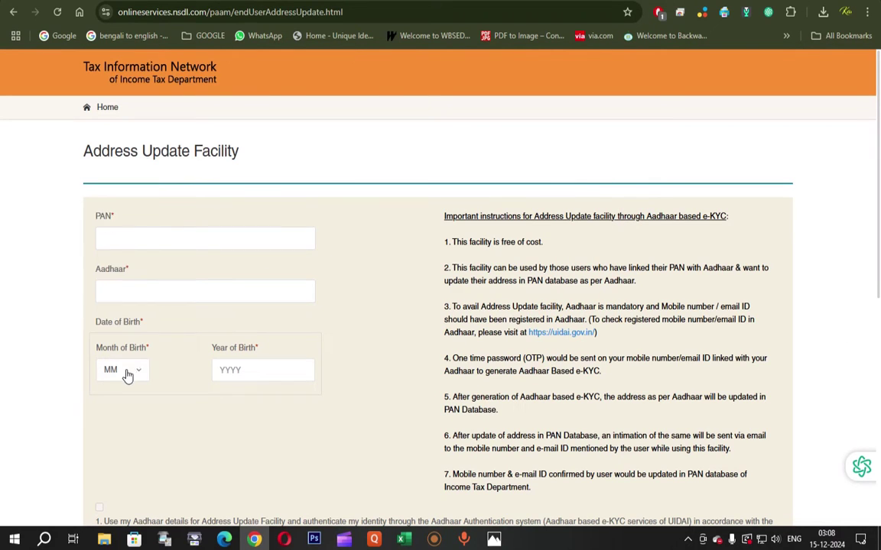
click(247, 368)
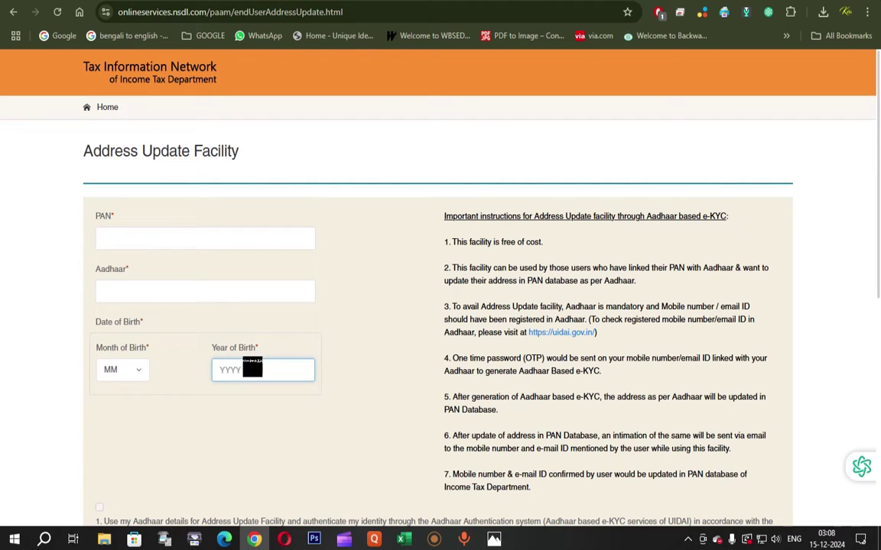
click(191, 239)
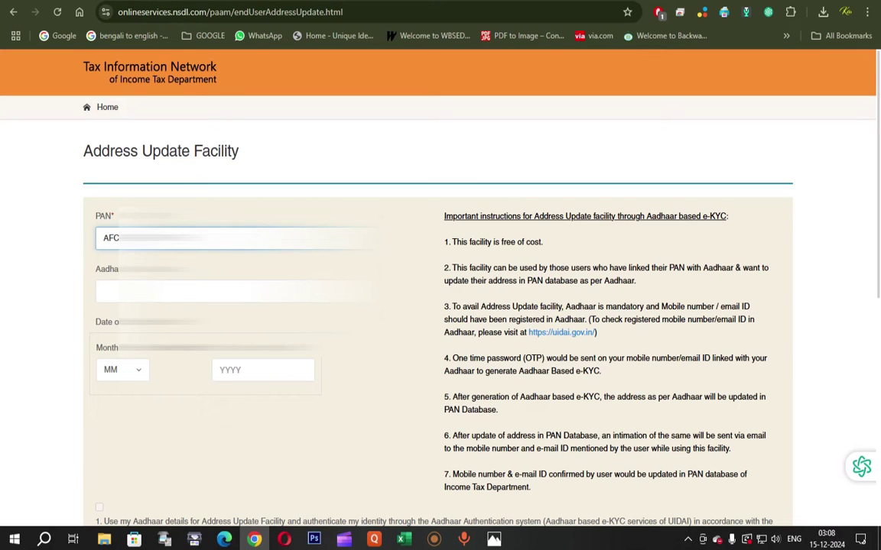
key(Tab)
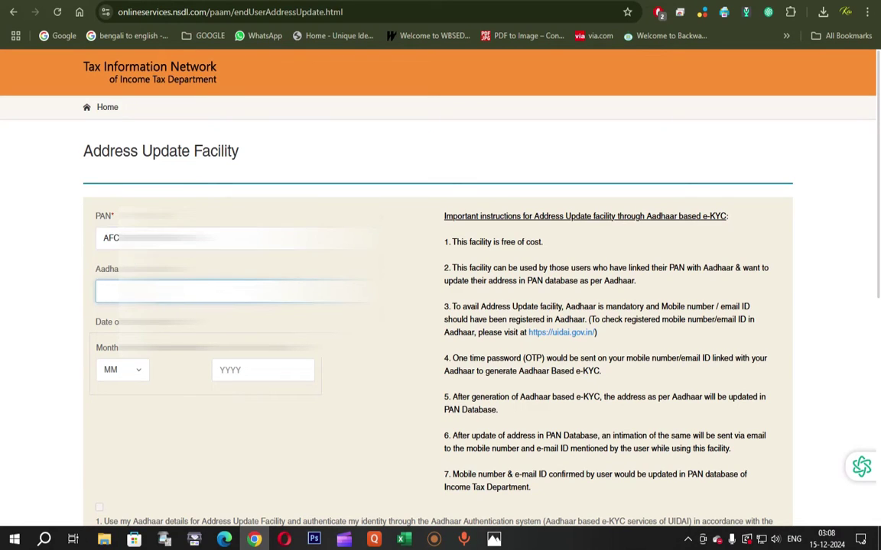
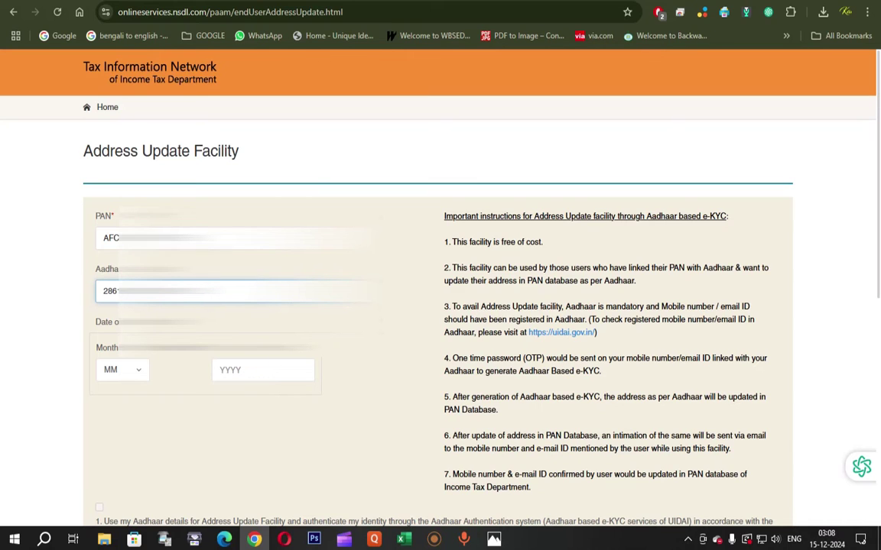
Set the month of birth to January and begin entering the birth year as 1997
click(120, 369)
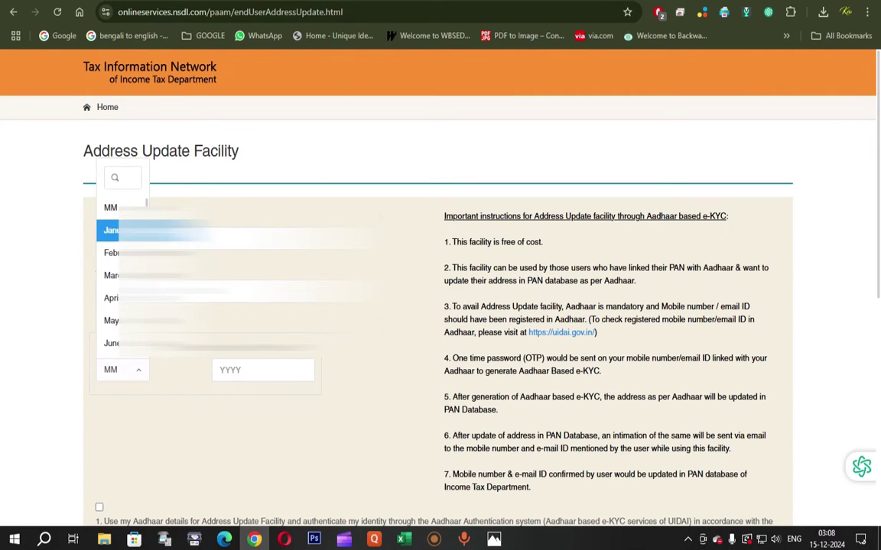
click(111, 230)
click(247, 370)
text(2019)
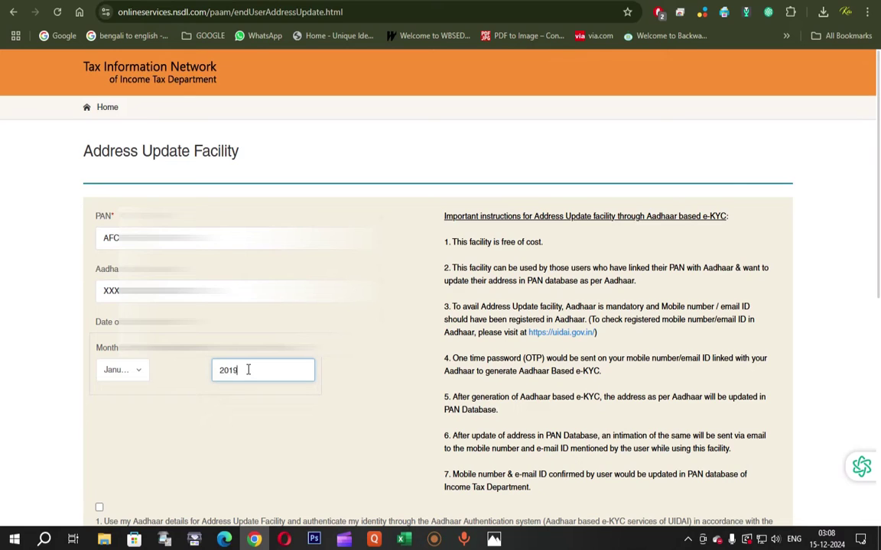
key(BackSpace)
key(BackSpace)
key(BackSpace)
text(199)
key(Delete)
Complete the birth year 1997 and accept the Aadhaar consent, keeping English as the language
text(7)
scroll(191, 367, down, 3)
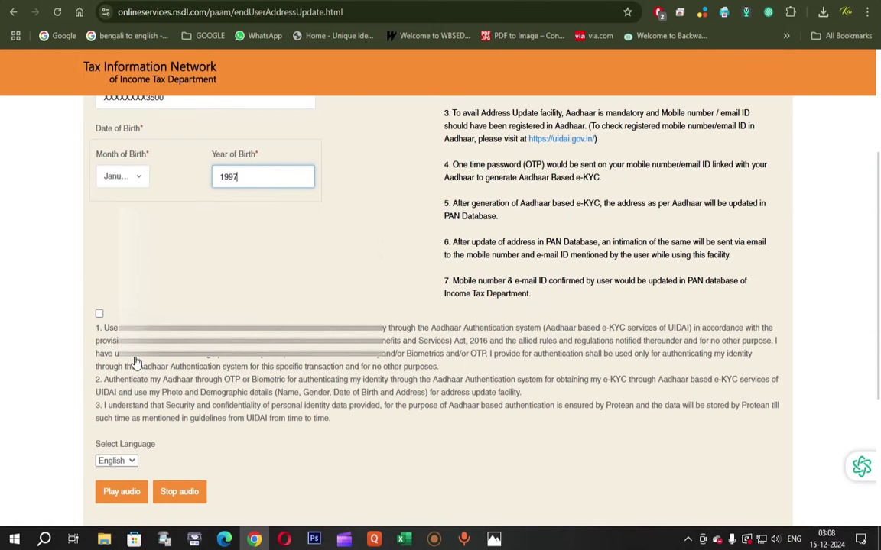
click(98, 314)
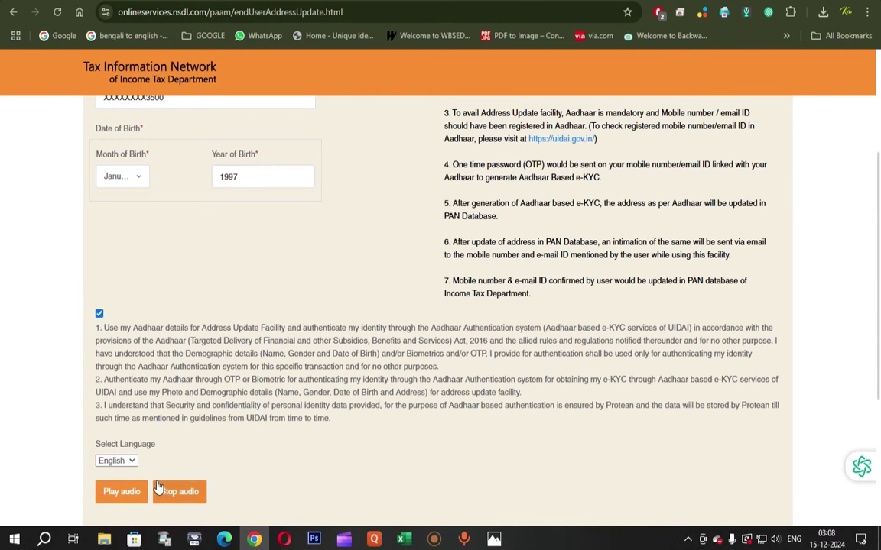
click(123, 462)
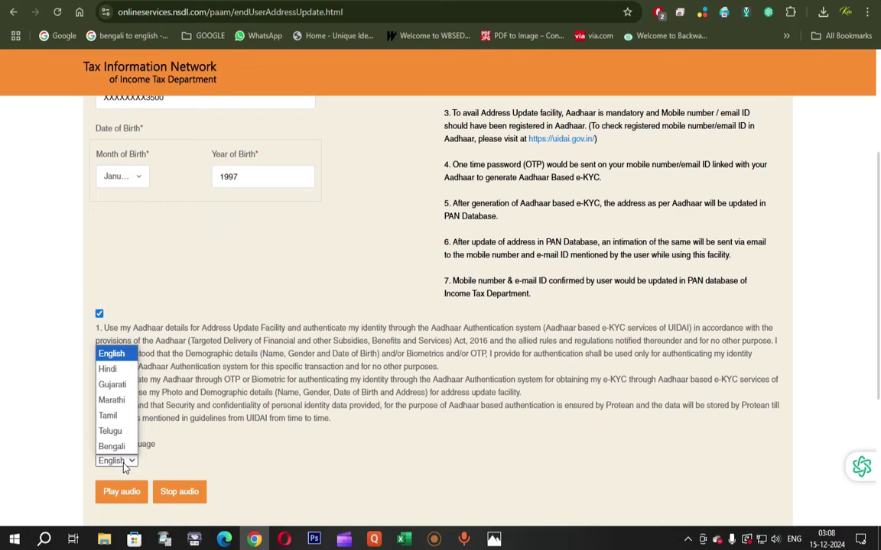
click(120, 462)
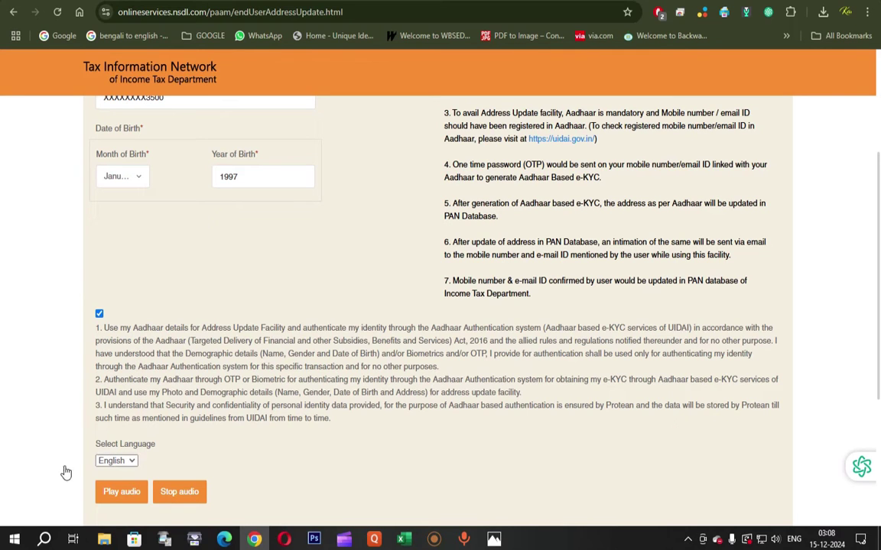
scroll(206, 450, down, 2)
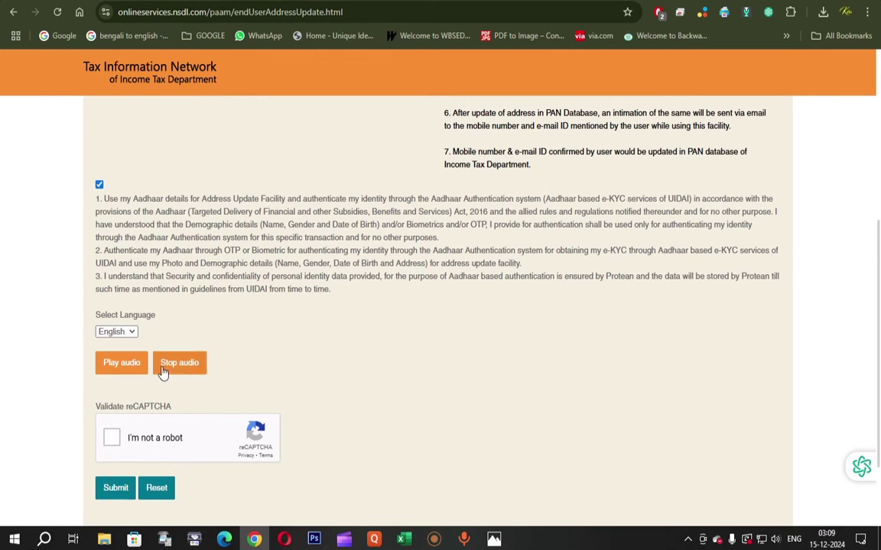
click(125, 332)
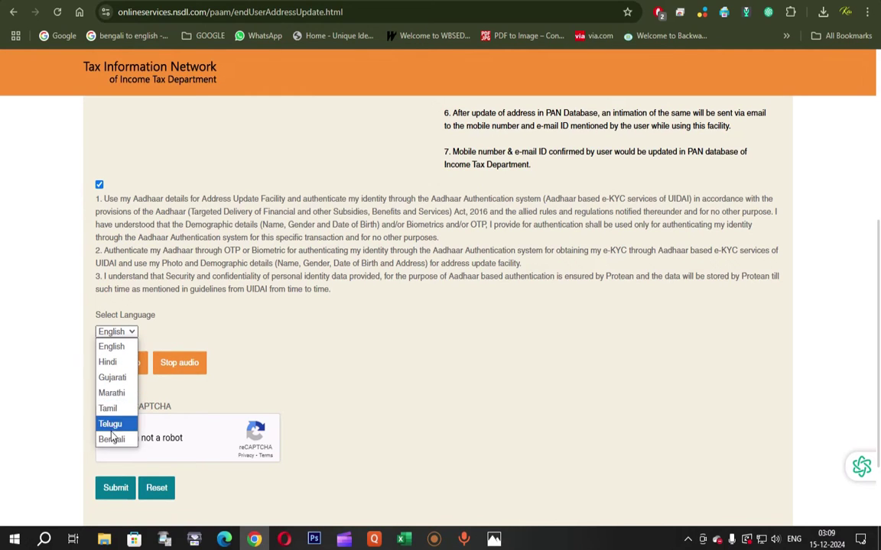
click(59, 388)
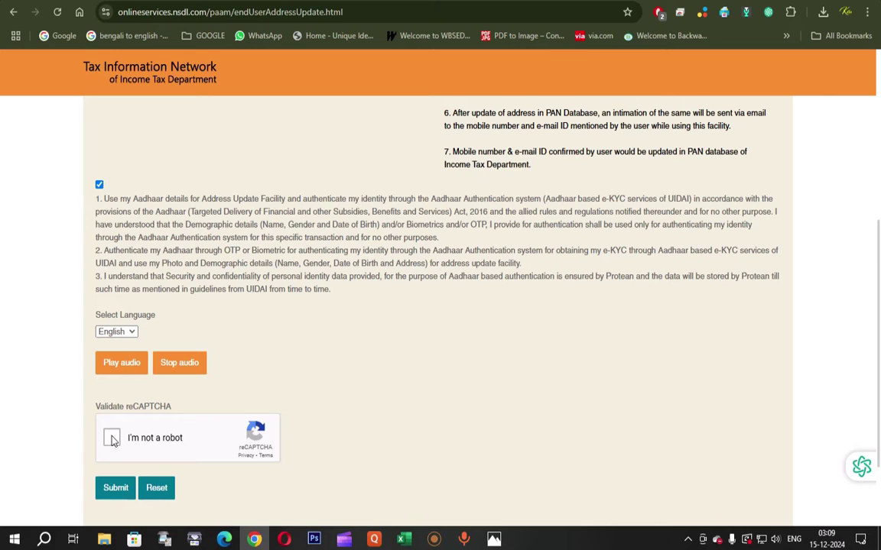
Pass the reCAPTCHA check and submit the address update request
click(113, 440)
scroll(103, 495, down, 2)
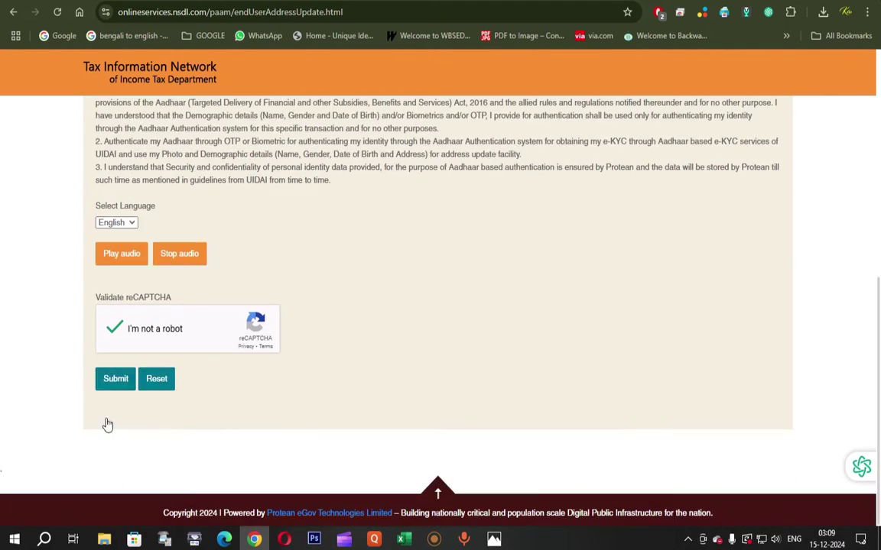
click(116, 379)
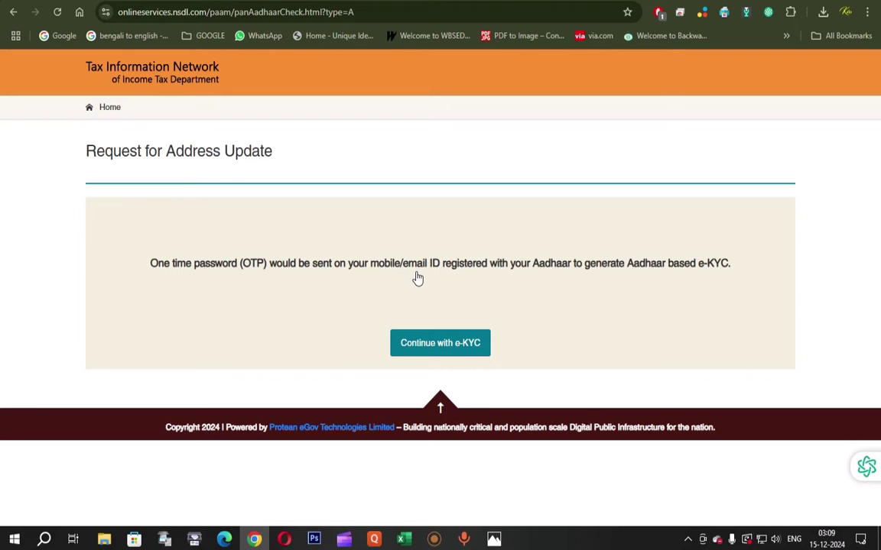
Continue to Aadhaar e-KYC, then enter and submit the OTP received on the linked mobile
click(440, 343)
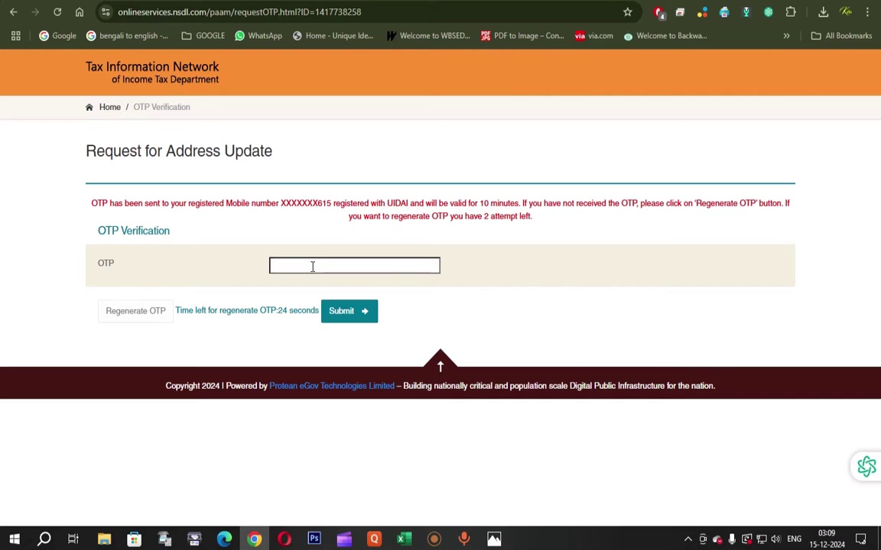
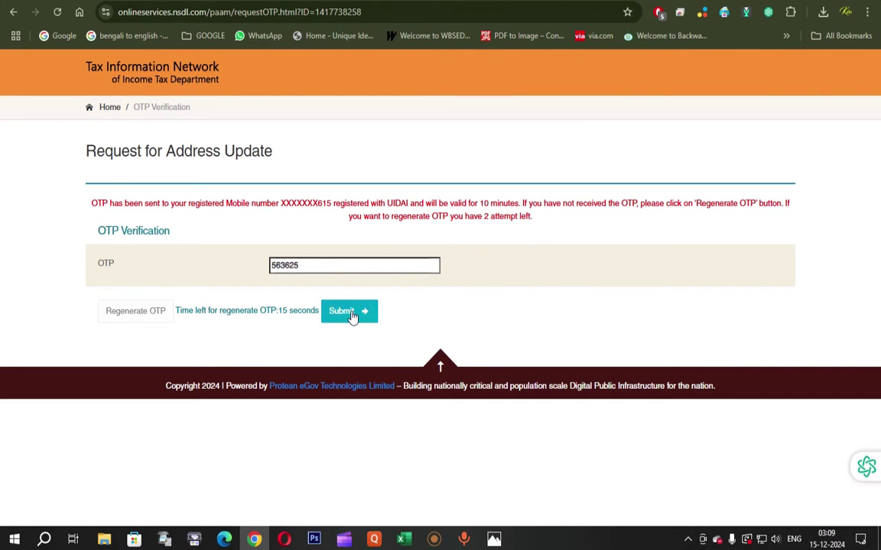
click(348, 313)
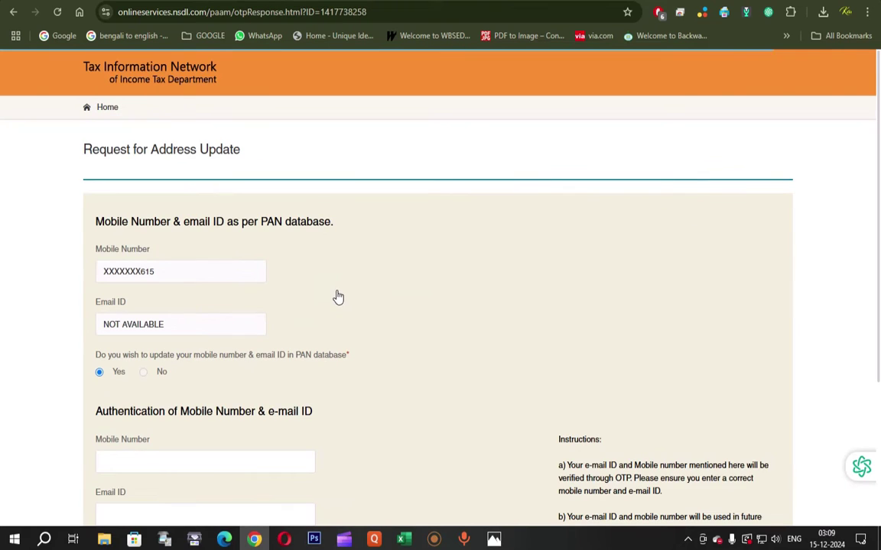
Review the mobile number on record and the NOT AVAILABLE e-mail entry
drag(108, 272, 172, 272)
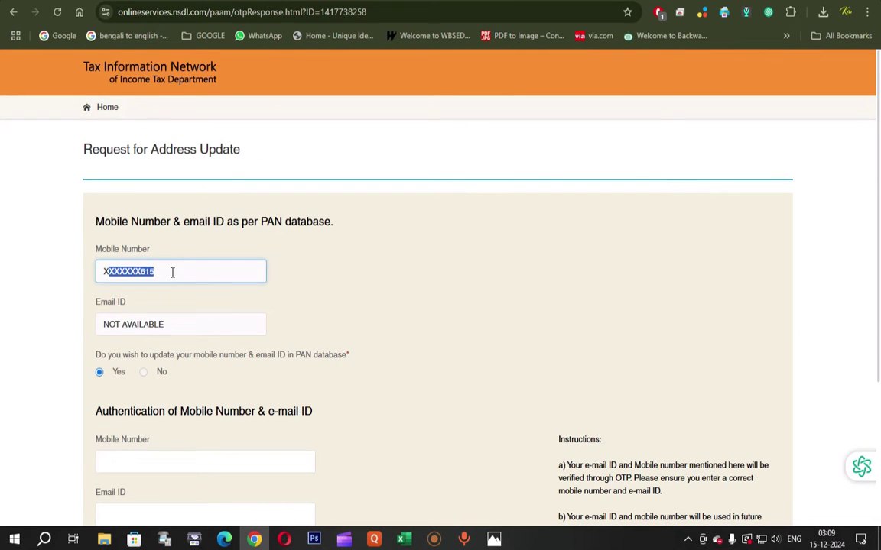
click(59, 289)
click(183, 325)
drag(179, 321, 91, 324)
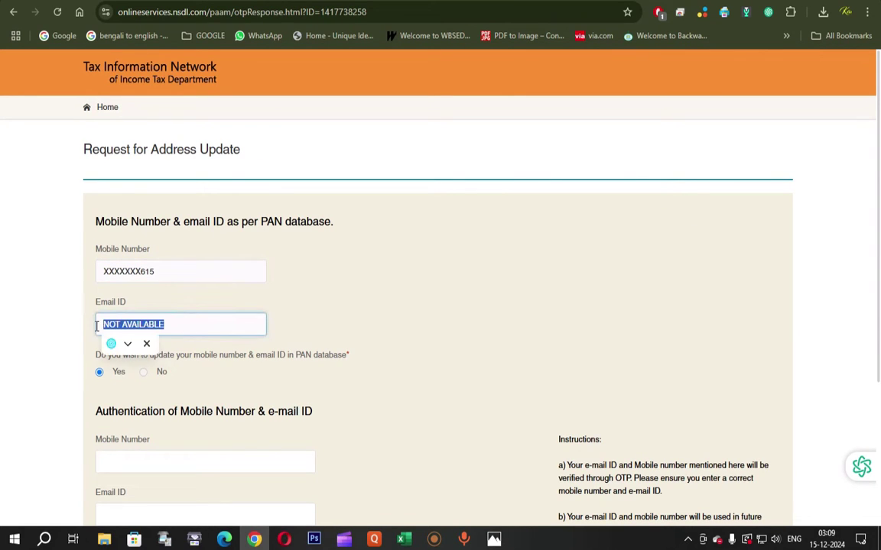
click(30, 330)
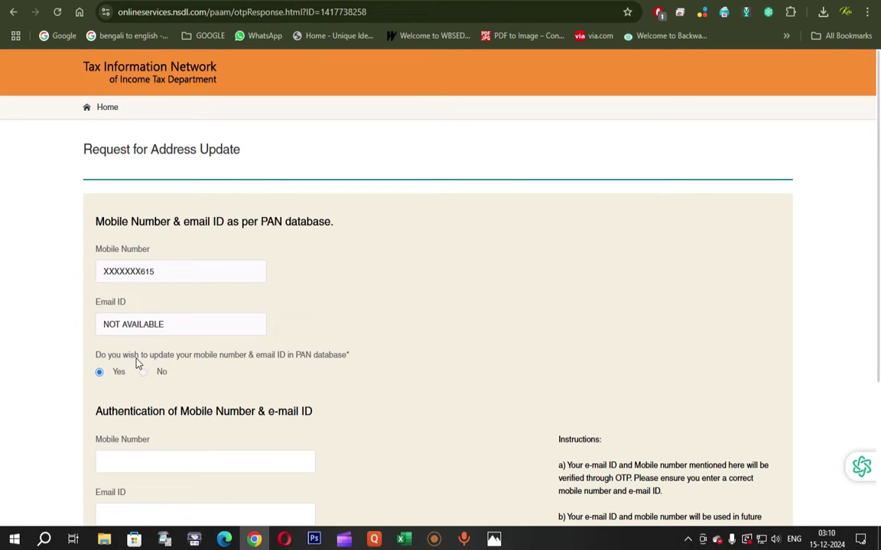
drag(195, 322, 88, 324)
click(22, 338)
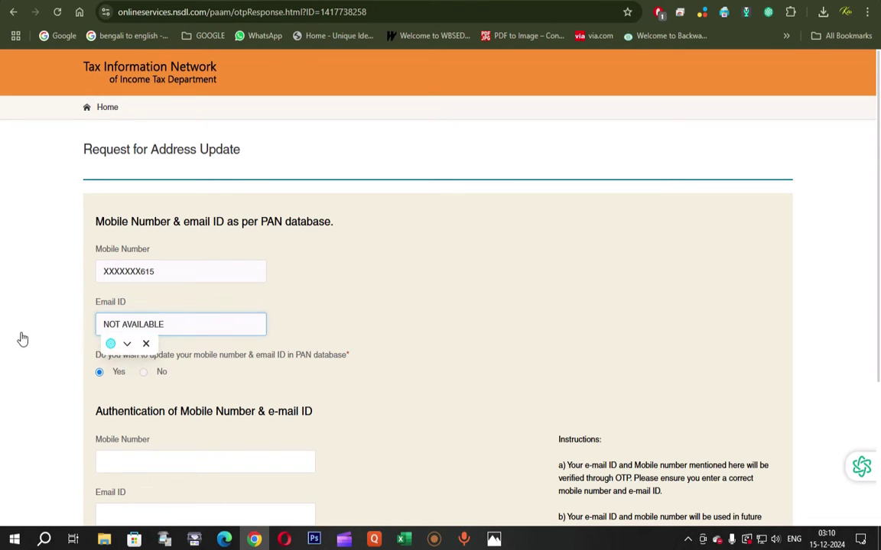
scroll(121, 361, down, 1)
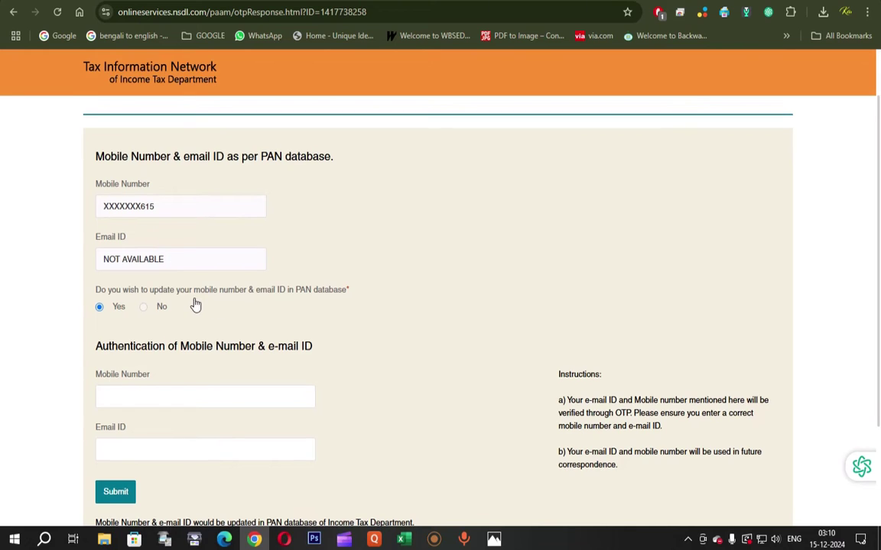
scroll(193, 308, down, 1)
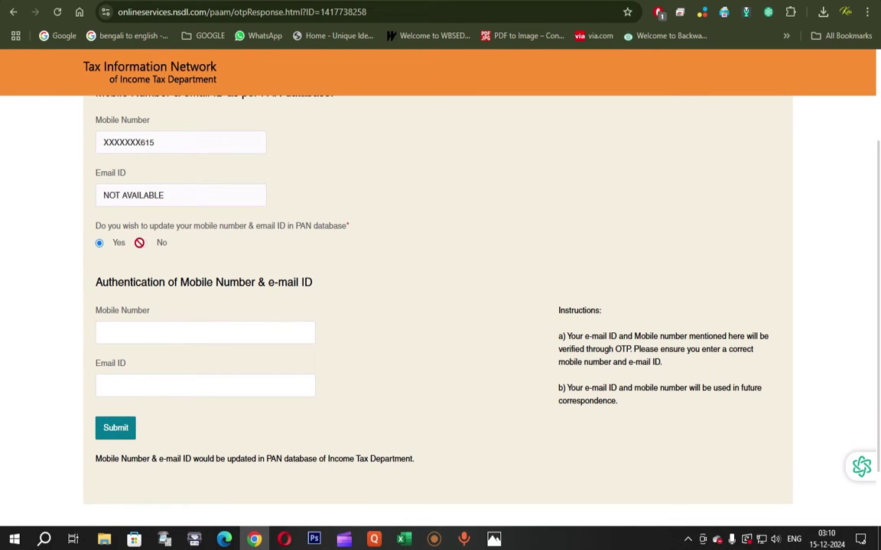
drag(161, 194, 83, 198)
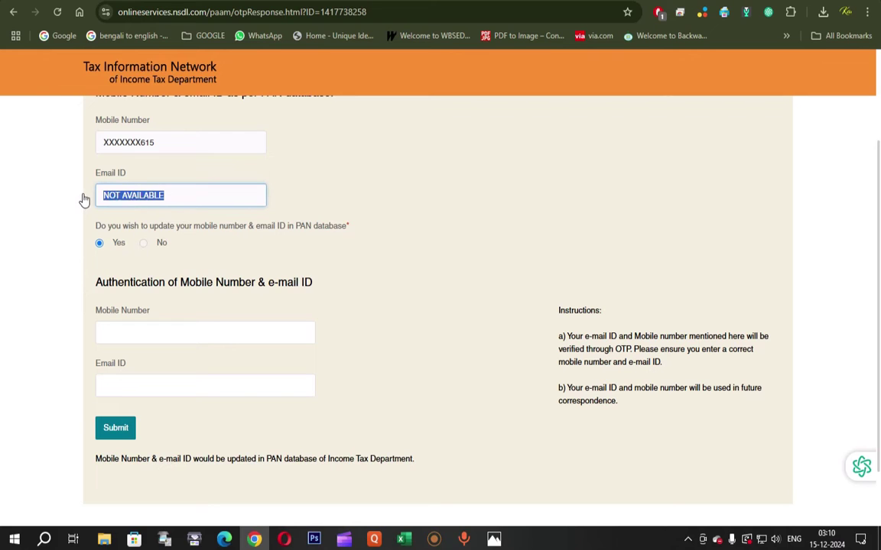
click(25, 207)
Enter the new mobile number and e-mail ID and send them for OTP verification
click(144, 332)
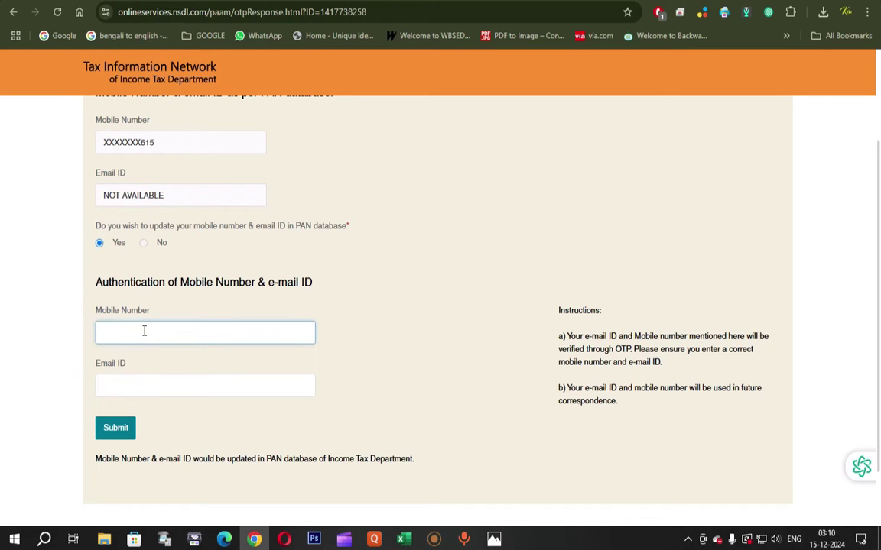
text(8)
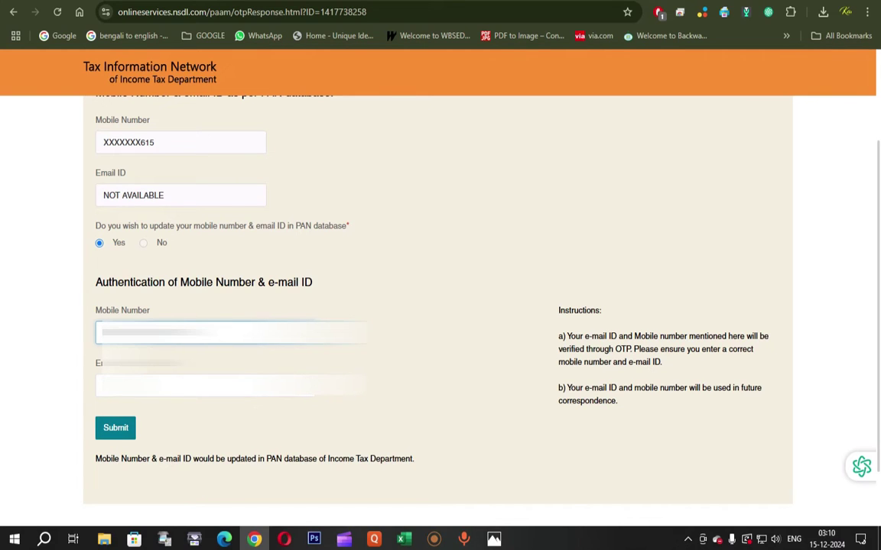
click(205, 386)
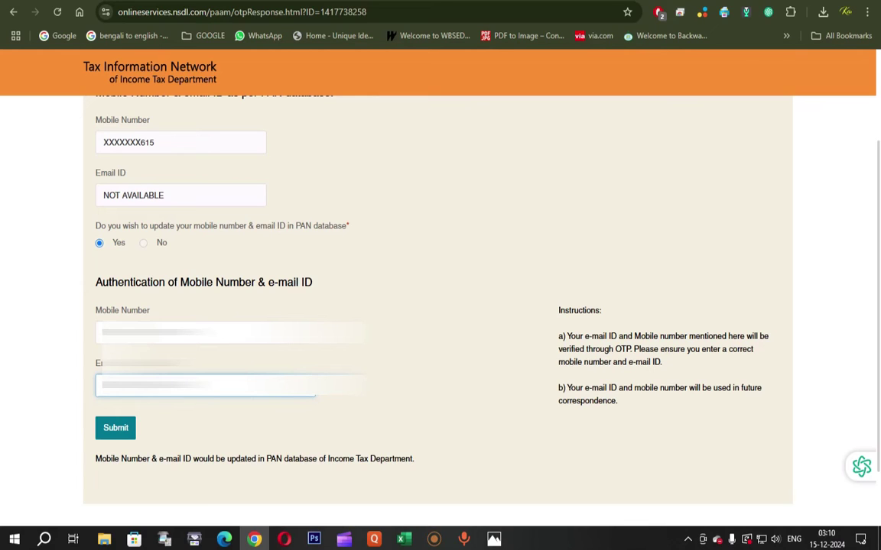
text(k)
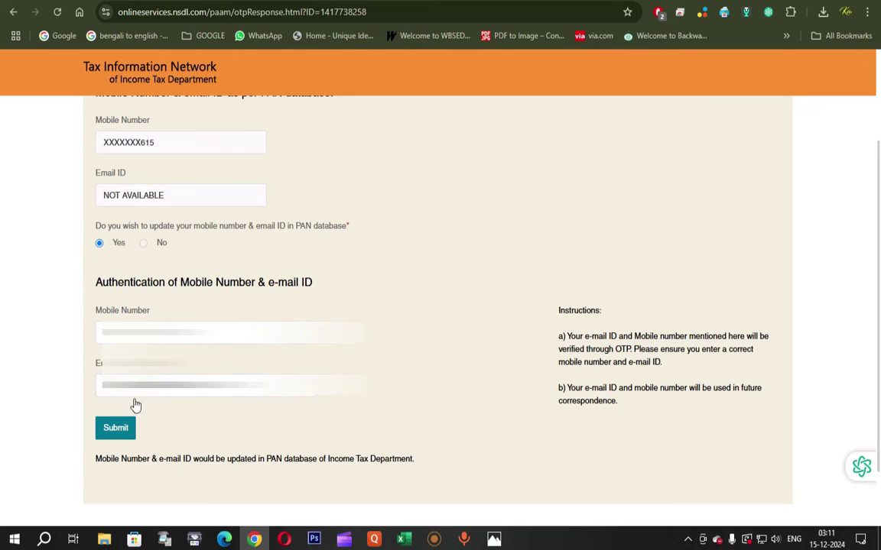
click(125, 432)
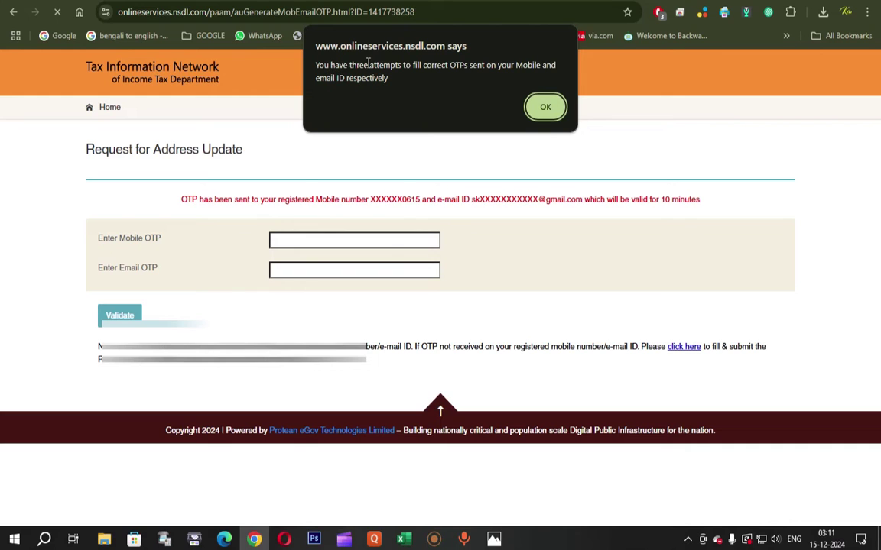
Dismiss the OTP attempts warning, then enter and validate the mobile and e-mail OTPs
click(552, 109)
click(312, 240)
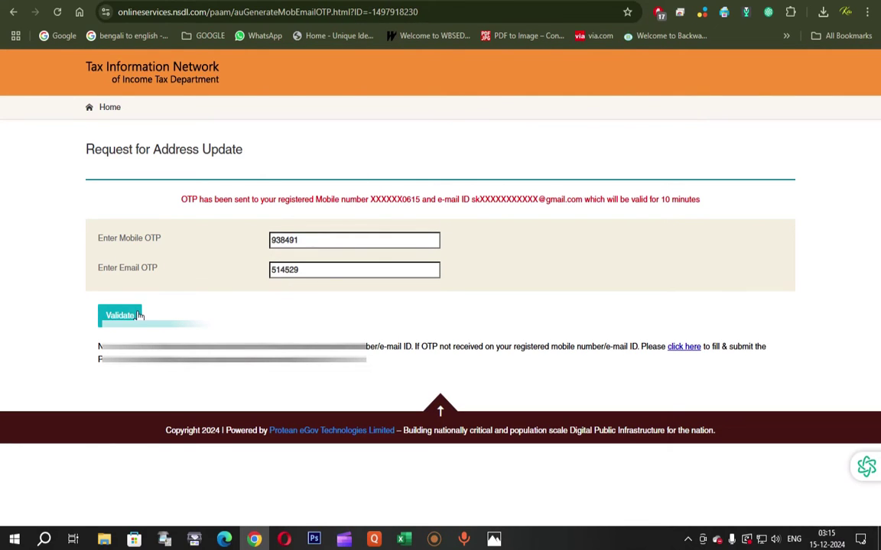
click(140, 316)
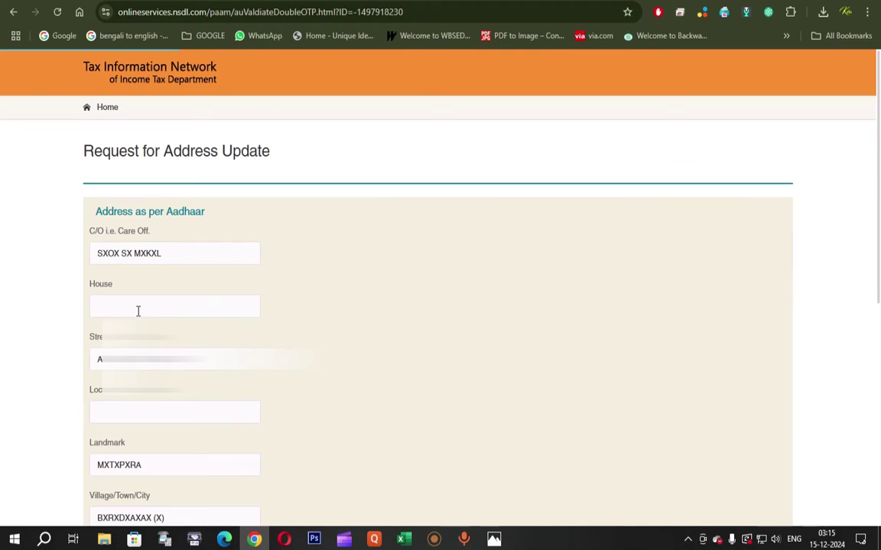
Check the prefilled care-of, street, district, state and PIN fields, including empty Post Office, then Verify
scroll(157, 298, down, 1)
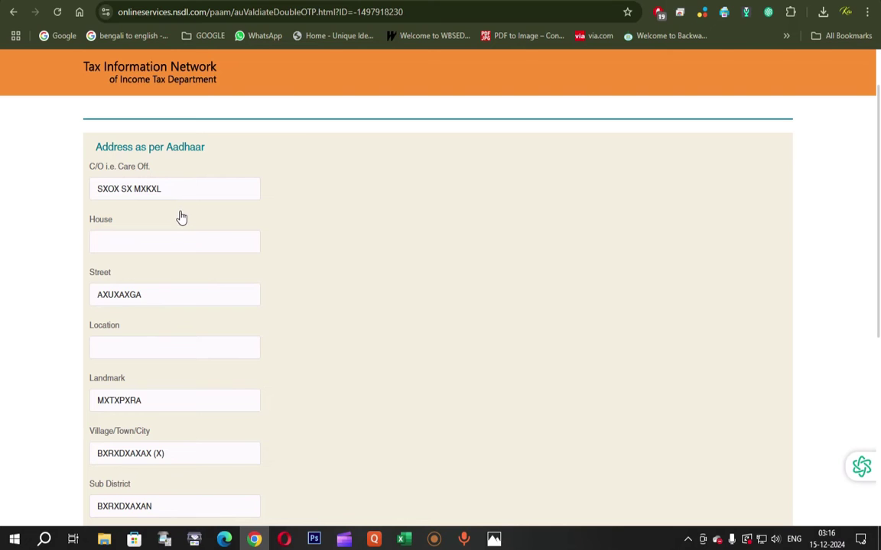
scroll(181, 217, down, 1)
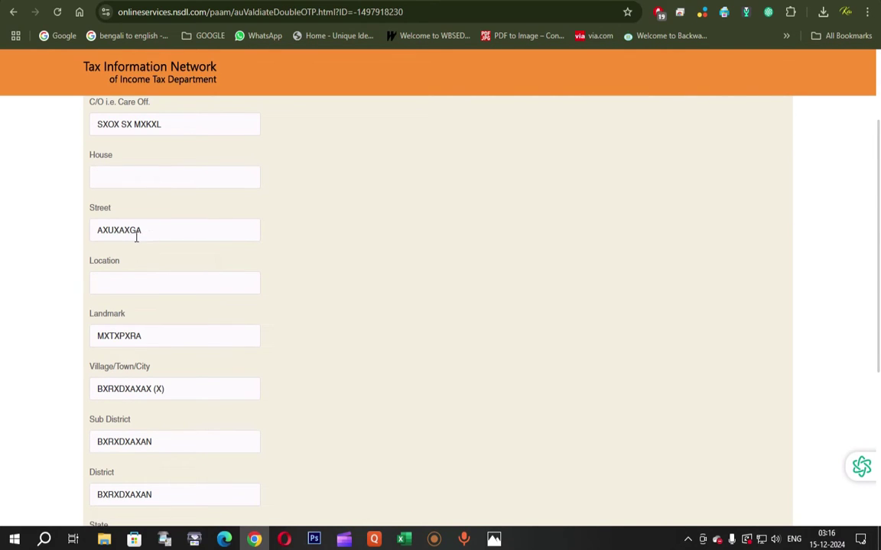
scroll(136, 238, down, 1)
scroll(148, 283, down, 1)
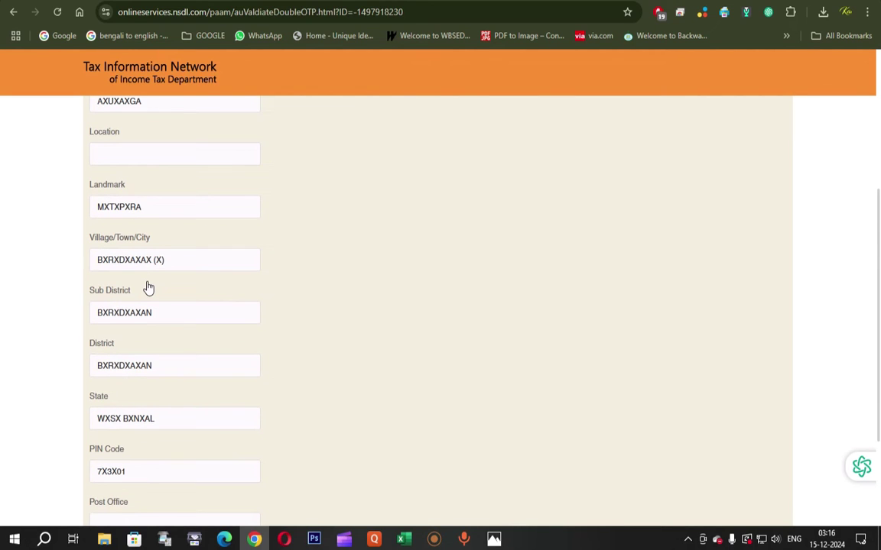
scroll(148, 287, down, 2)
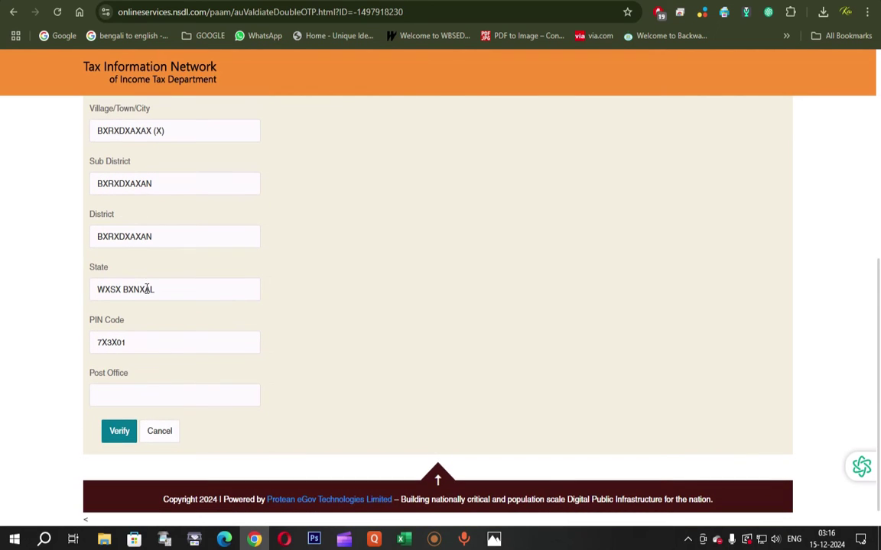
click(161, 396)
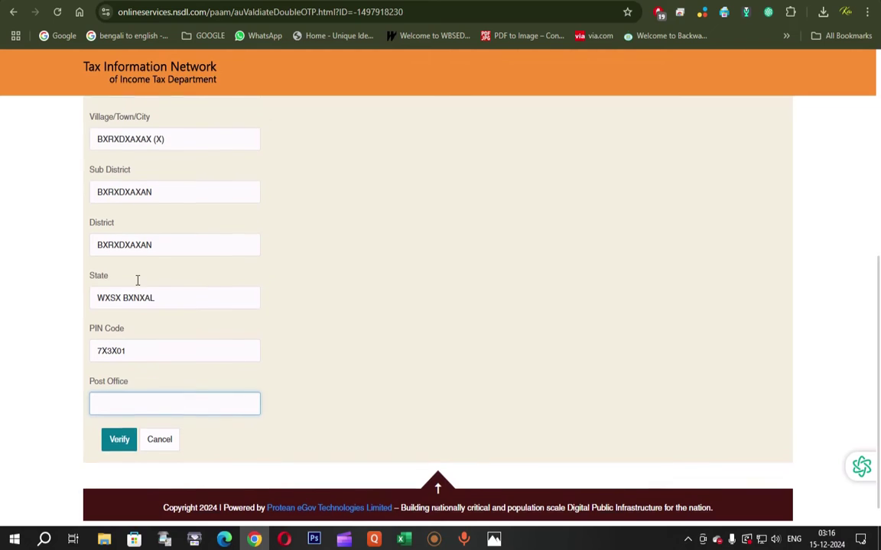
scroll(138, 282, up, 5)
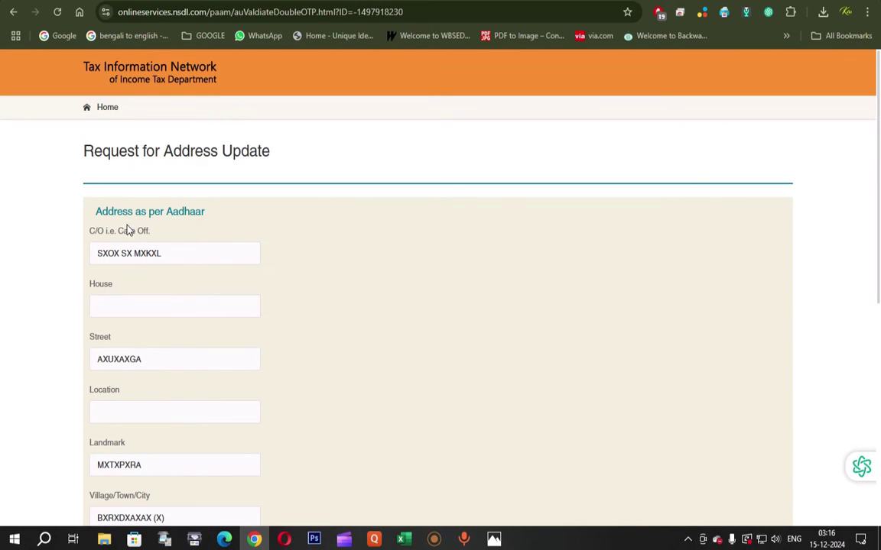
scroll(129, 227, down, 1)
scroll(130, 227, down, 1)
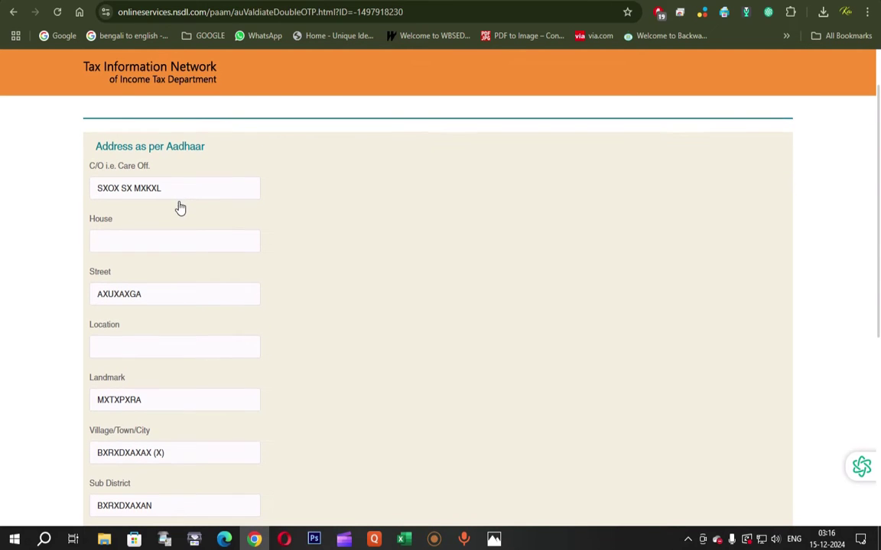
scroll(180, 208, down, 1)
scroll(180, 208, down, 4)
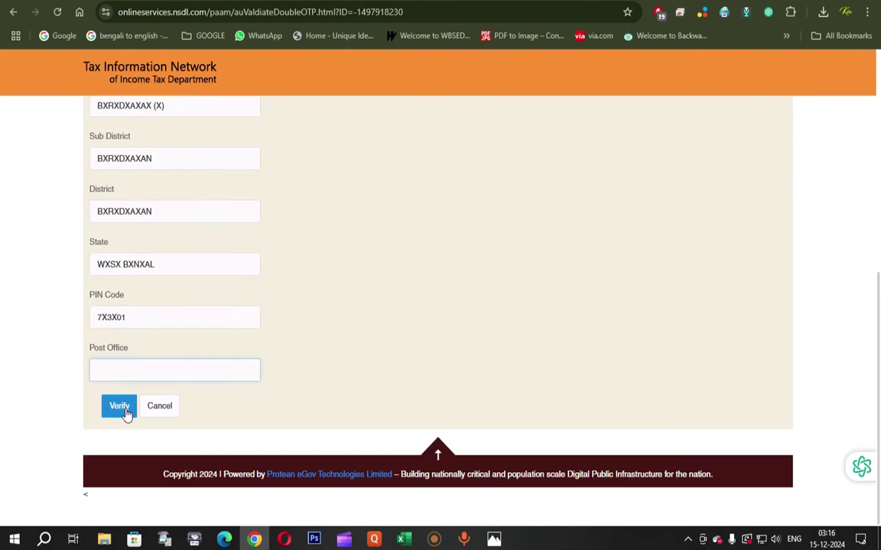
click(125, 409)
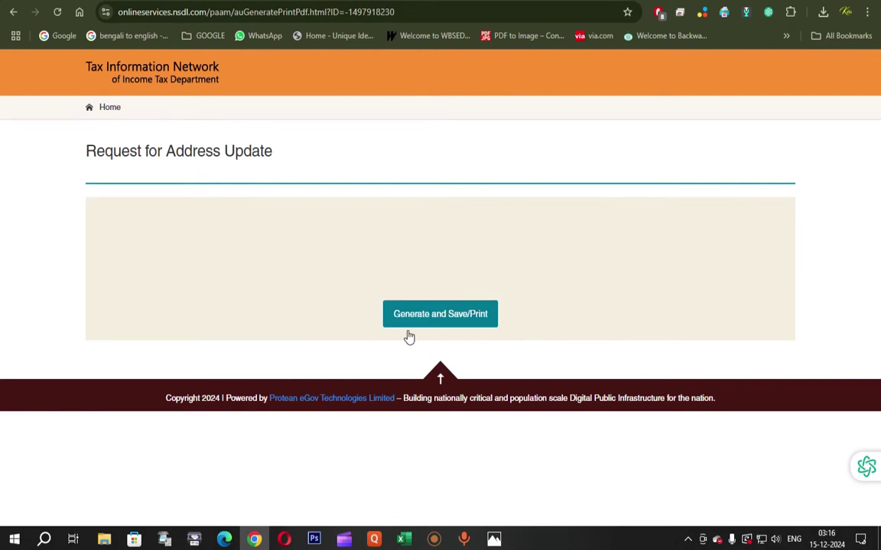
Generate the Address Update Facility acknowledgement receipt and download it as a PDF
click(452, 324)
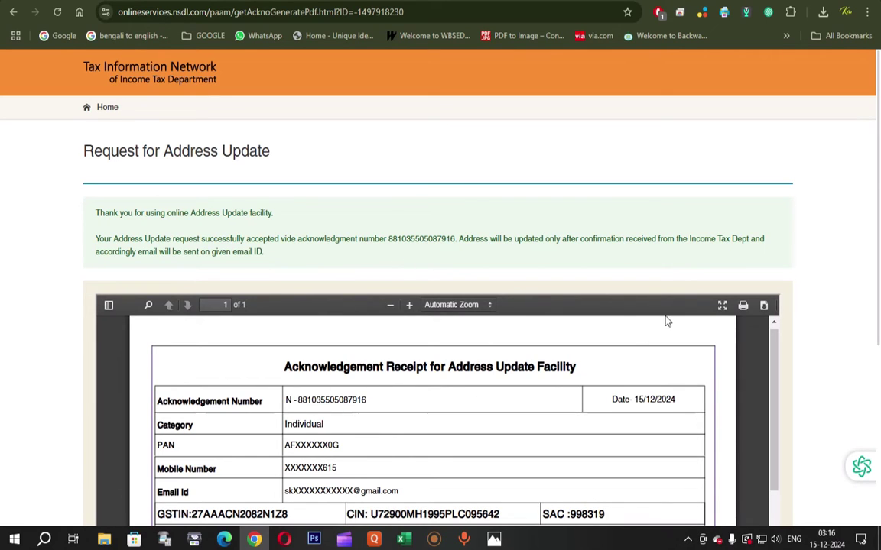
click(763, 305)
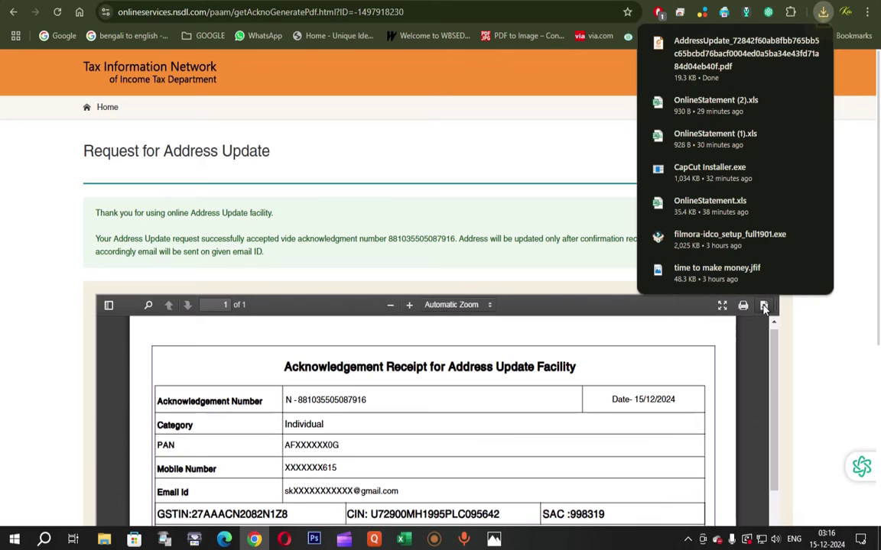
Open the AddressUpdate acknowledgement PDF in Foxit from its download folder, then return to Chrome
click(790, 44)
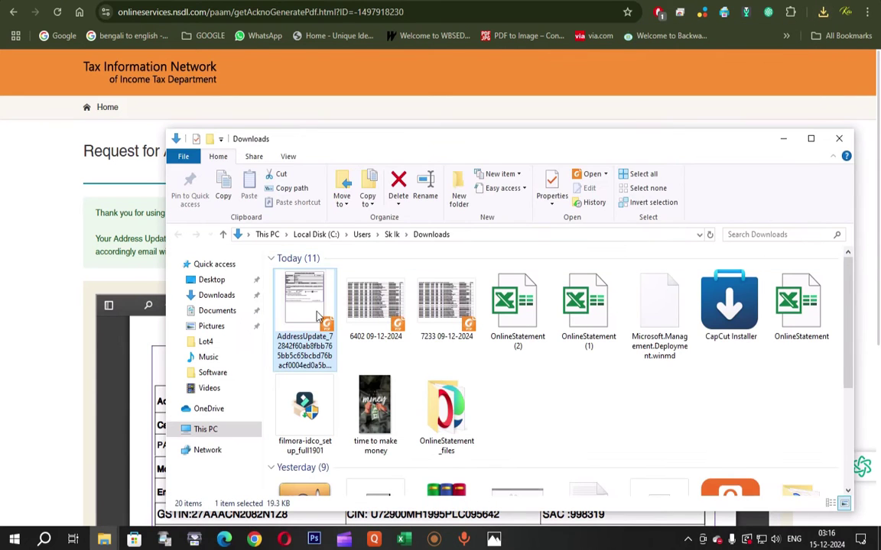
double_click(289, 269)
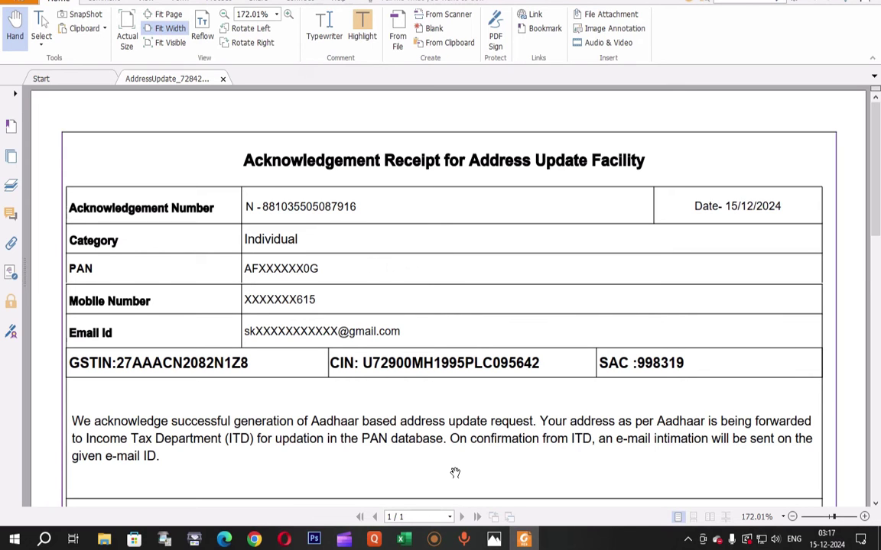
click(810, 1)
click(27, 364)
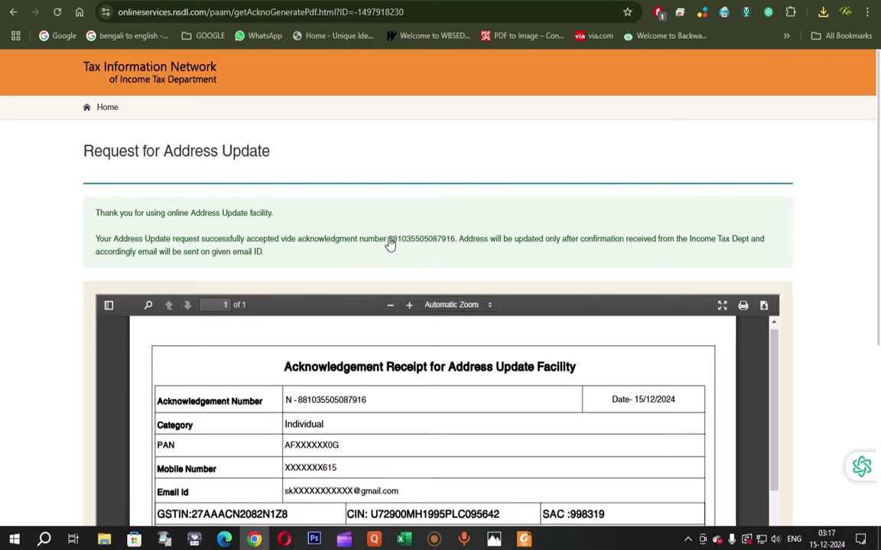
Select the acknowledgement number, then search Google for 'nsdl pan status' in a new tab
drag(389, 244, 456, 246)
key(ctrl+c)
click(541, 2)
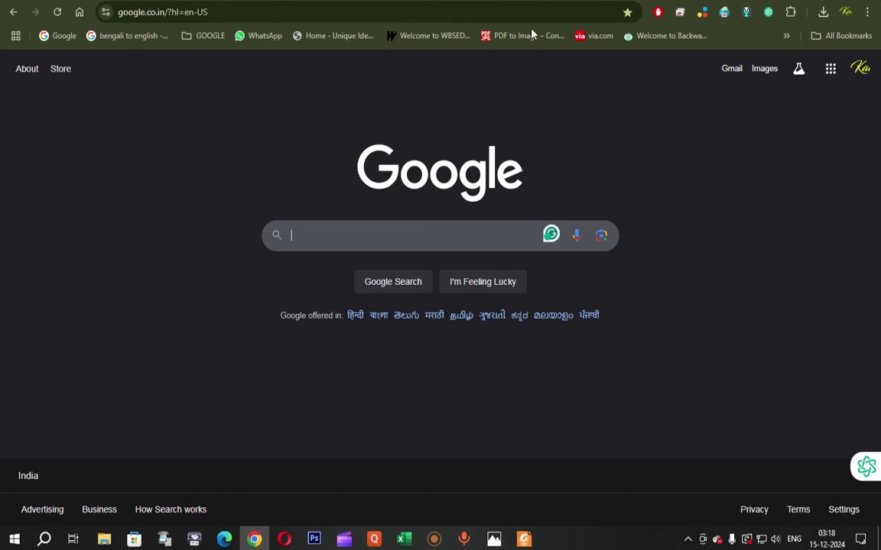
click(354, 12)
text(ns)
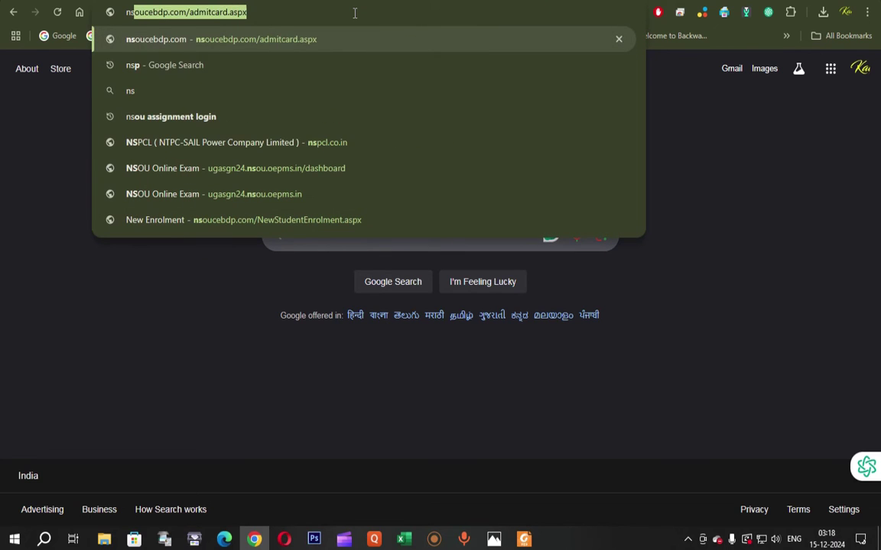
key(BackSpace)
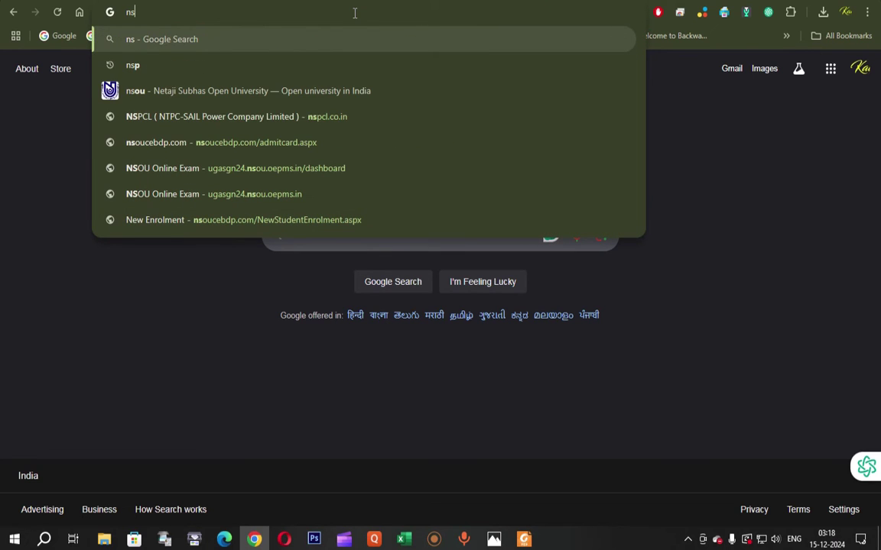
text(dl pan)
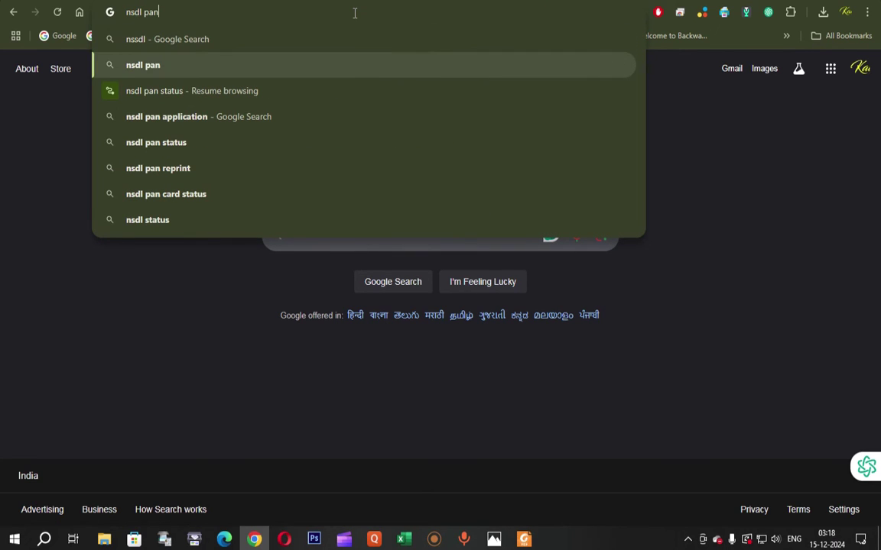
key(Down)
key(Return)
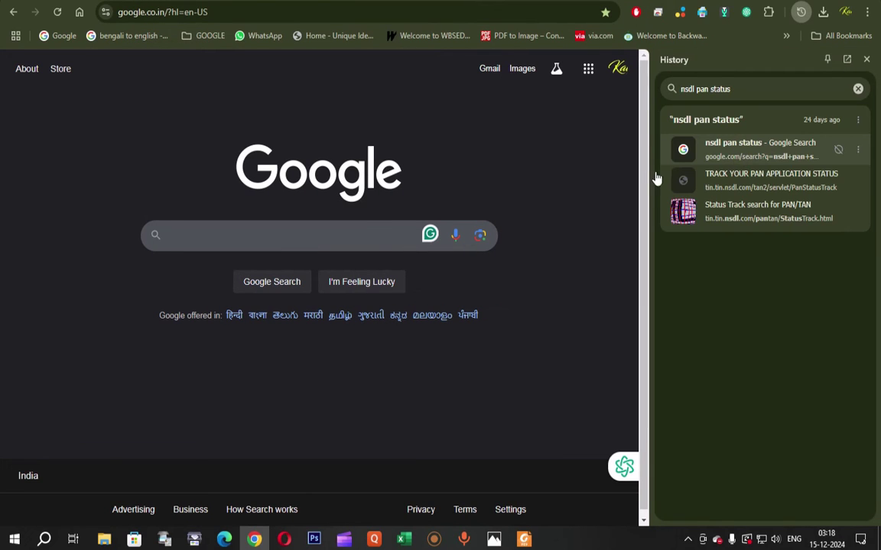
Open NSDL's Track your PAN/TAN Application Status page from the search results
click(732, 156)
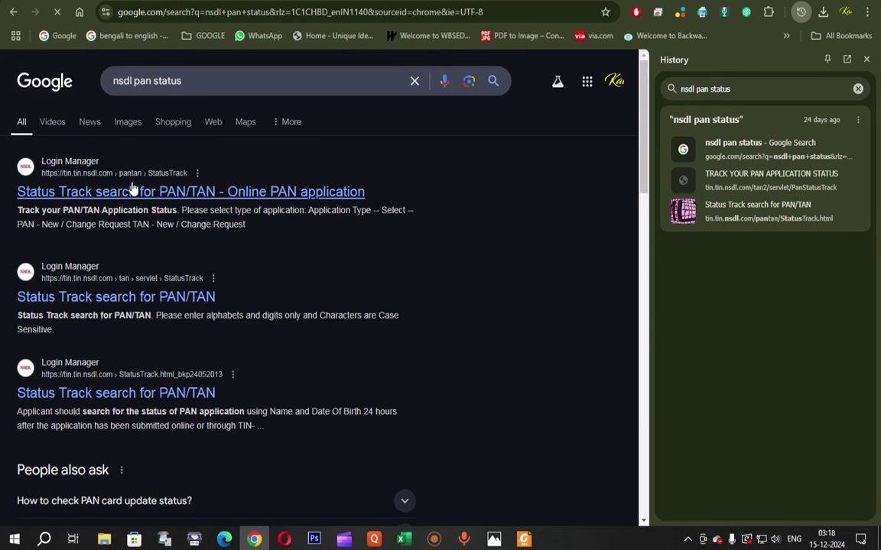
click(866, 59)
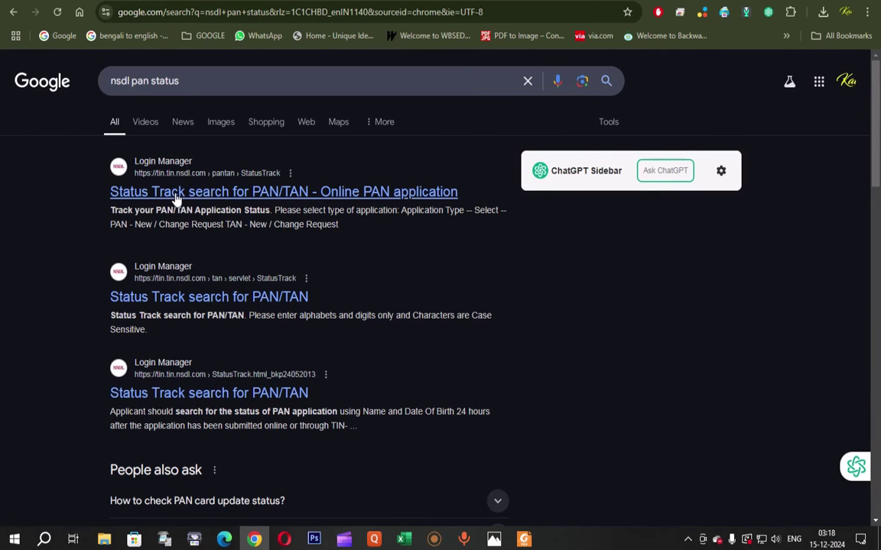
click(208, 196)
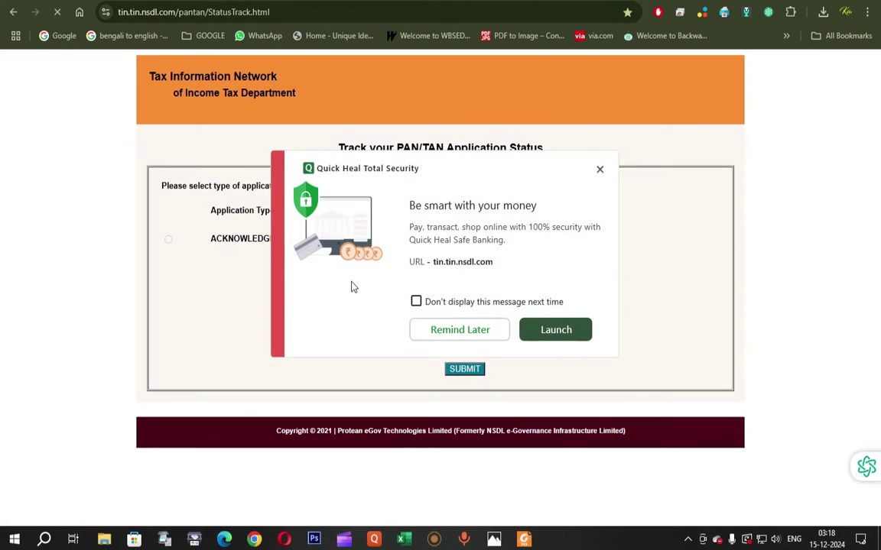
Submit a PAN - New / Change Request status check with the pasted acknowledgement number and captcha
click(599, 171)
click(527, 212)
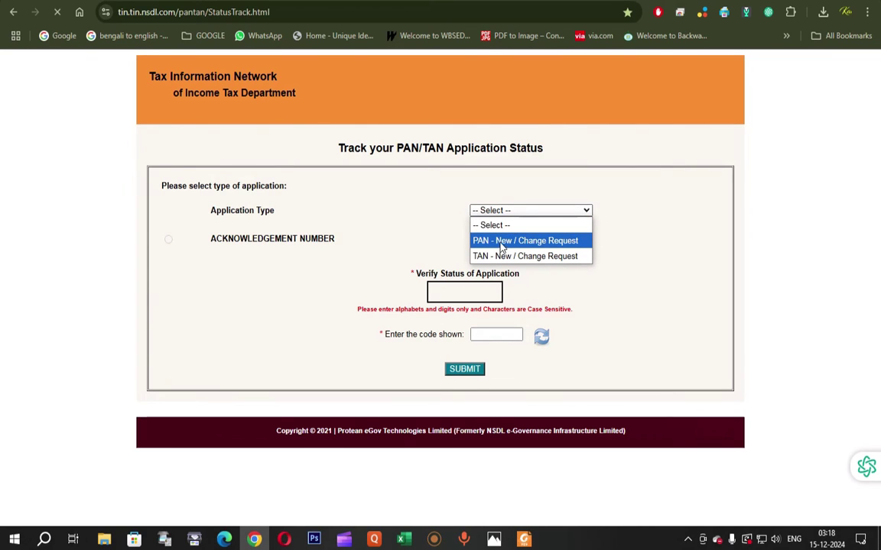
click(502, 241)
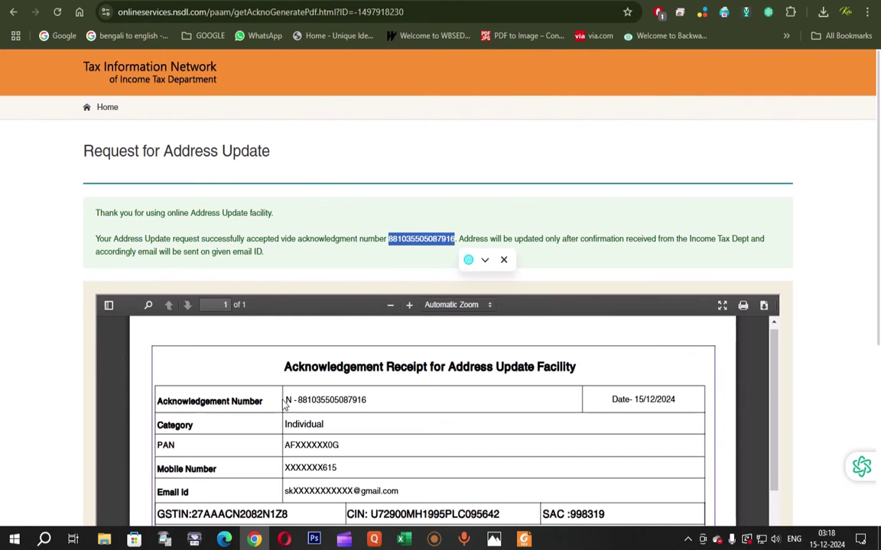
click(523, 6)
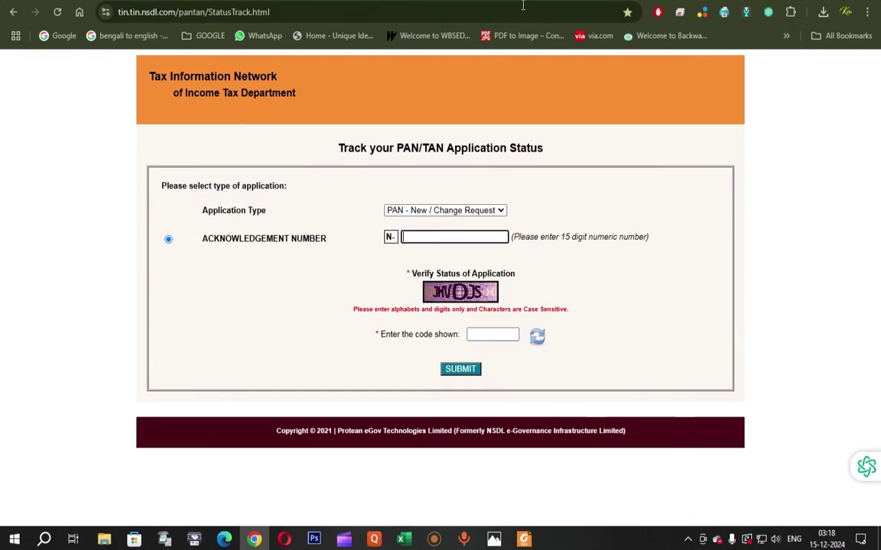
right_click(425, 238)
click(458, 366)
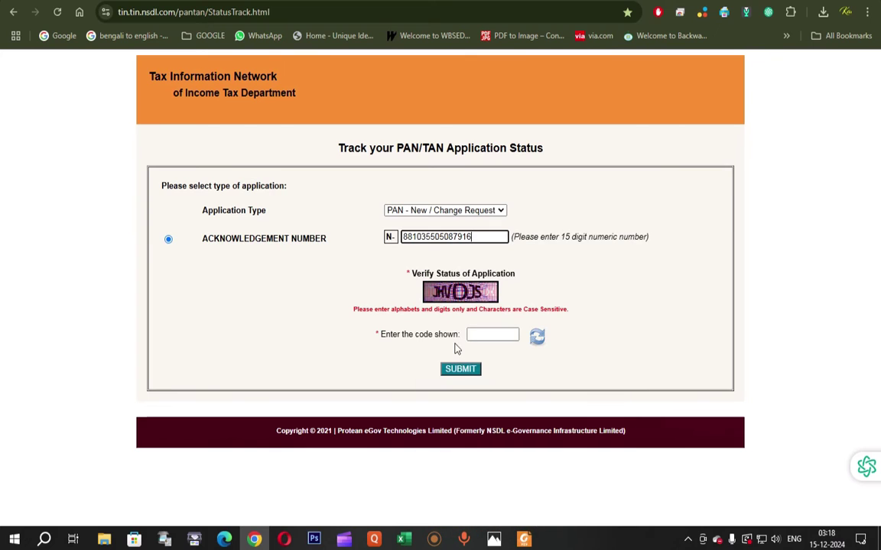
click(501, 334)
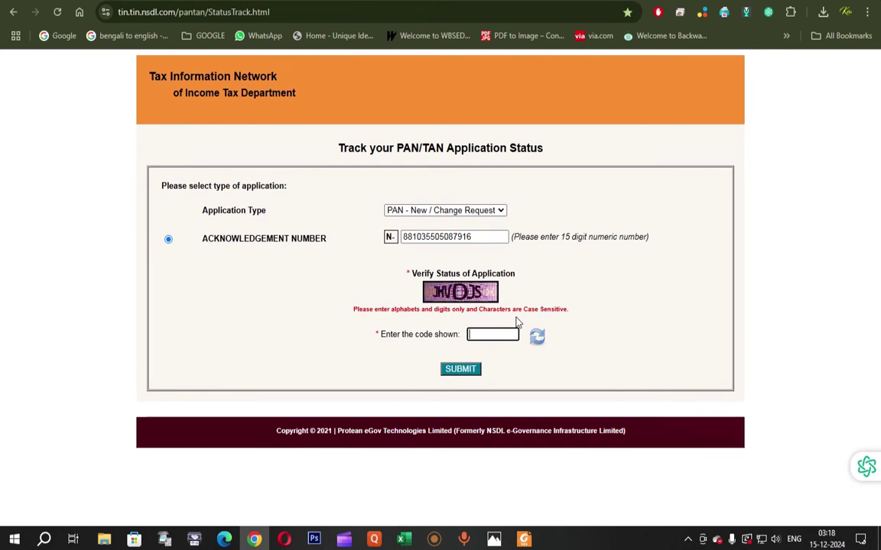
text(JH)
click(460, 368)
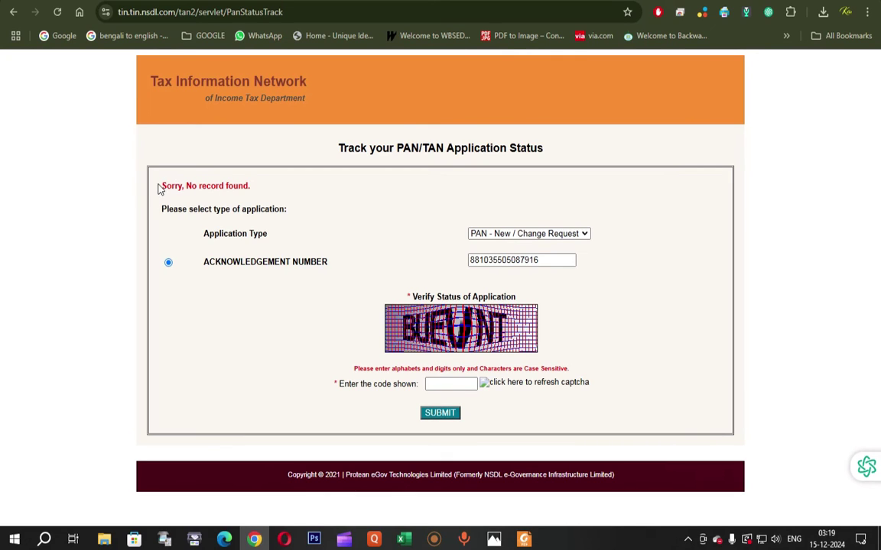
Review the 'Sorry, No record found.' result and switch back to the Address Update tab
drag(163, 185, 268, 200)
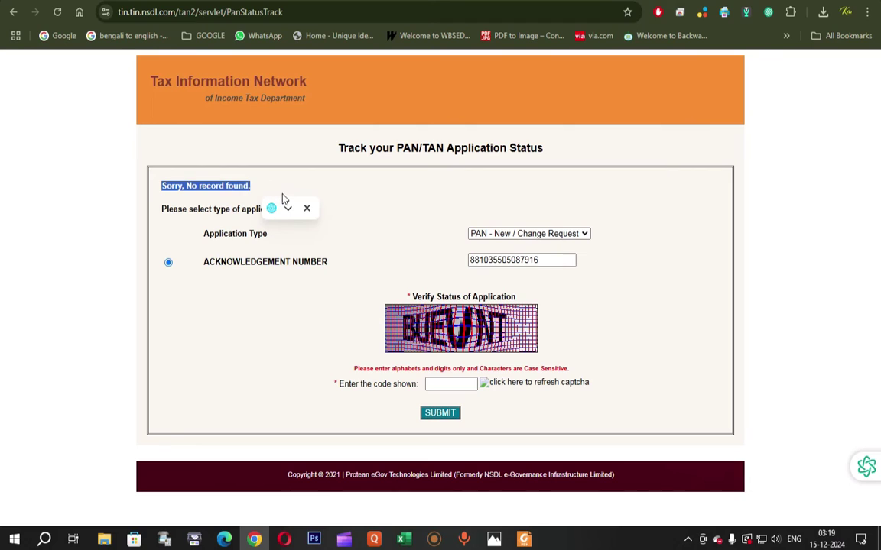
click(117, 149)
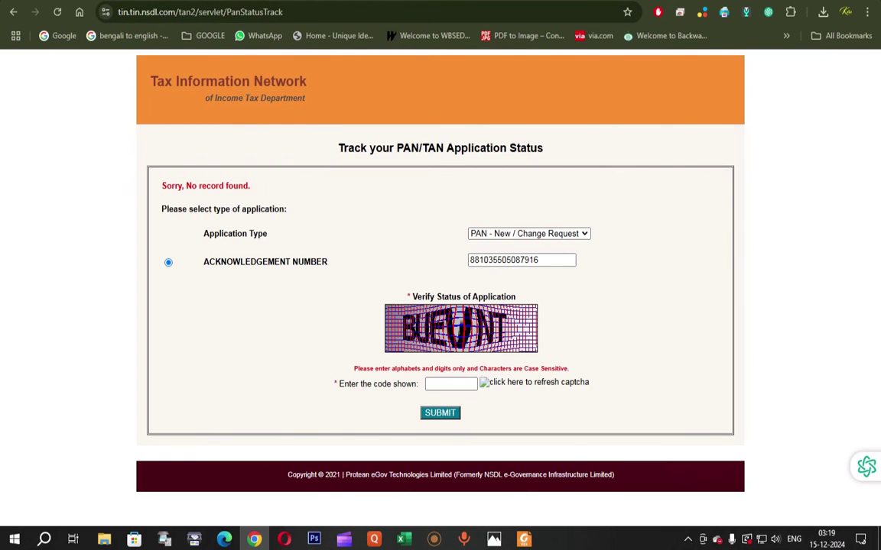
click(115, 2)
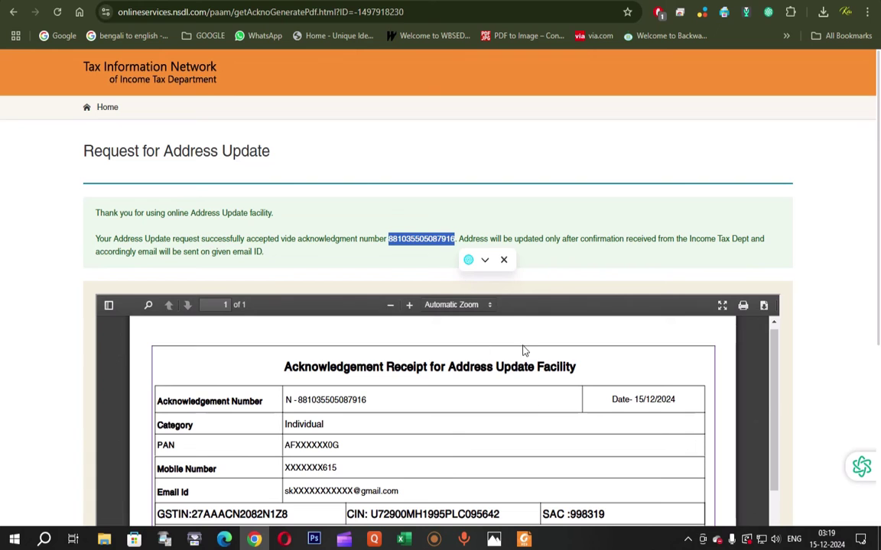
click(505, 261)
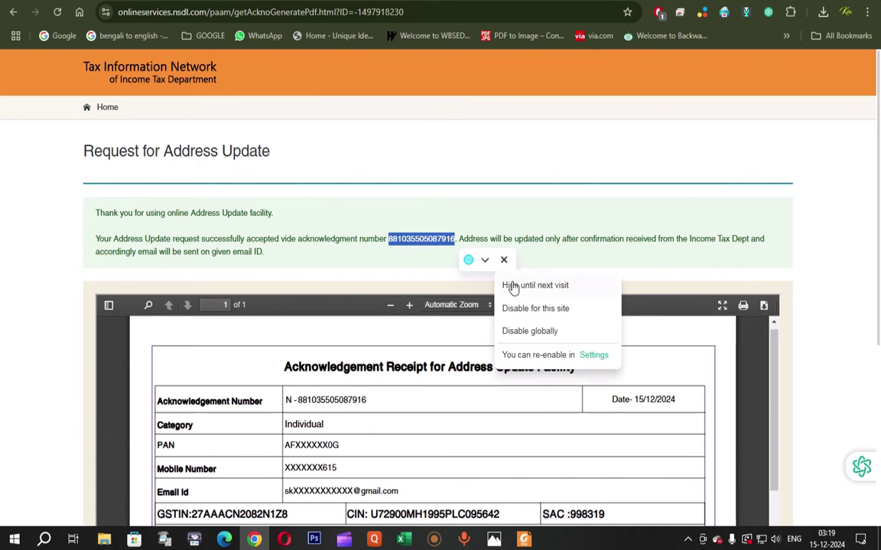
click(514, 286)
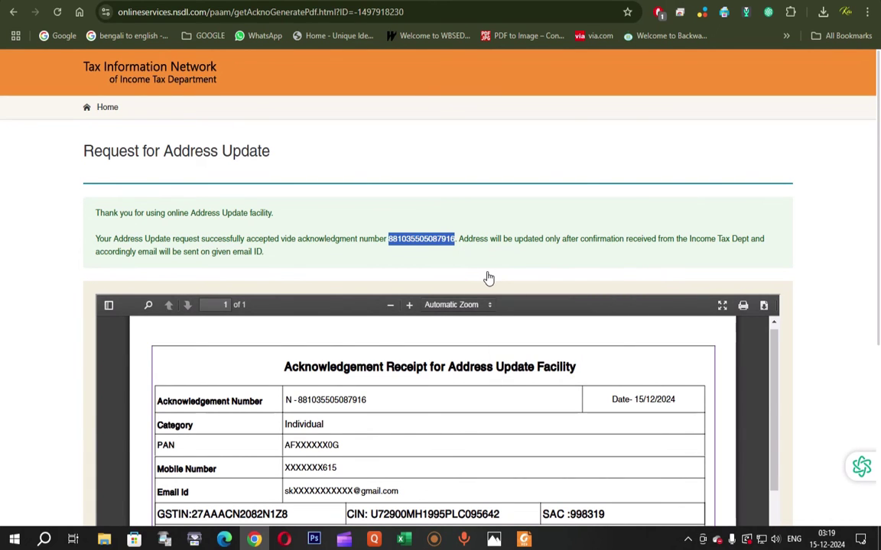
scroll(494, 285, down, 3)
scroll(488, 313, down, 2)
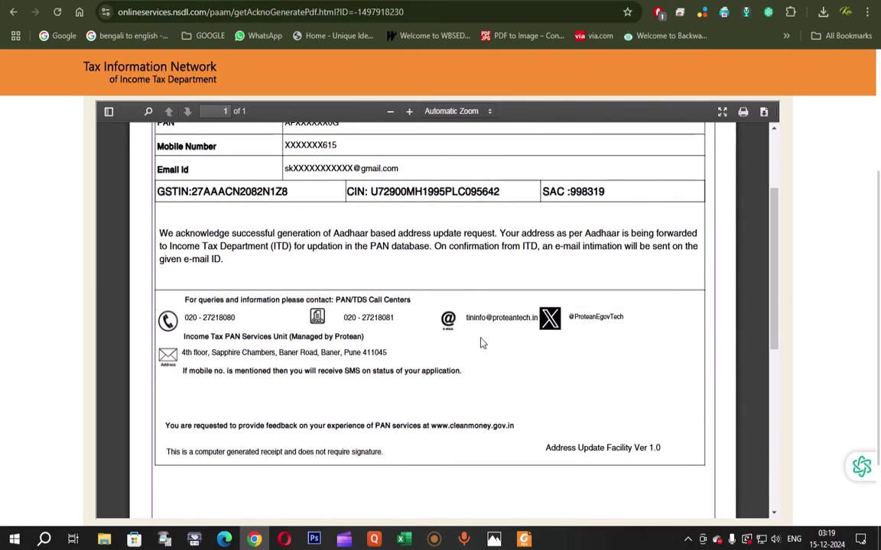
scroll(482, 342, up, 3)
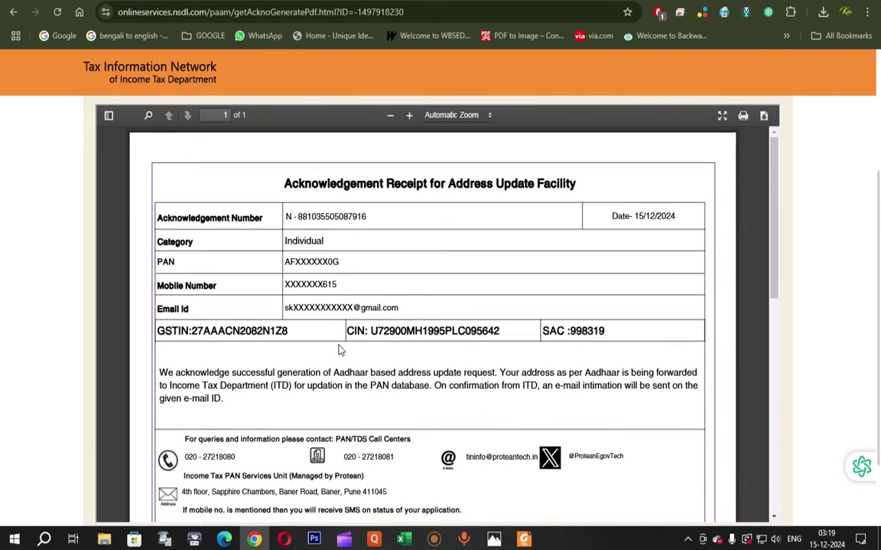
scroll(340, 350, up, 1)
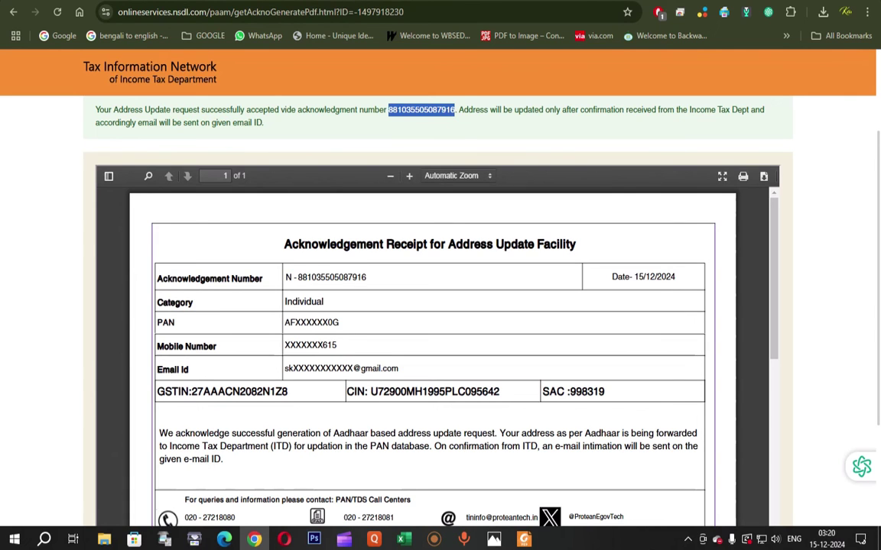
click(390, 1)
click(487, 1)
click(39, 147)
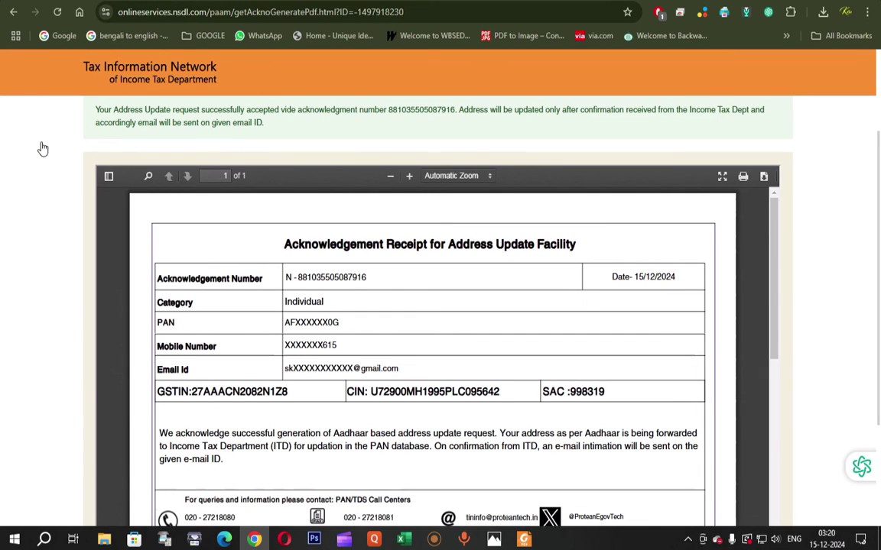